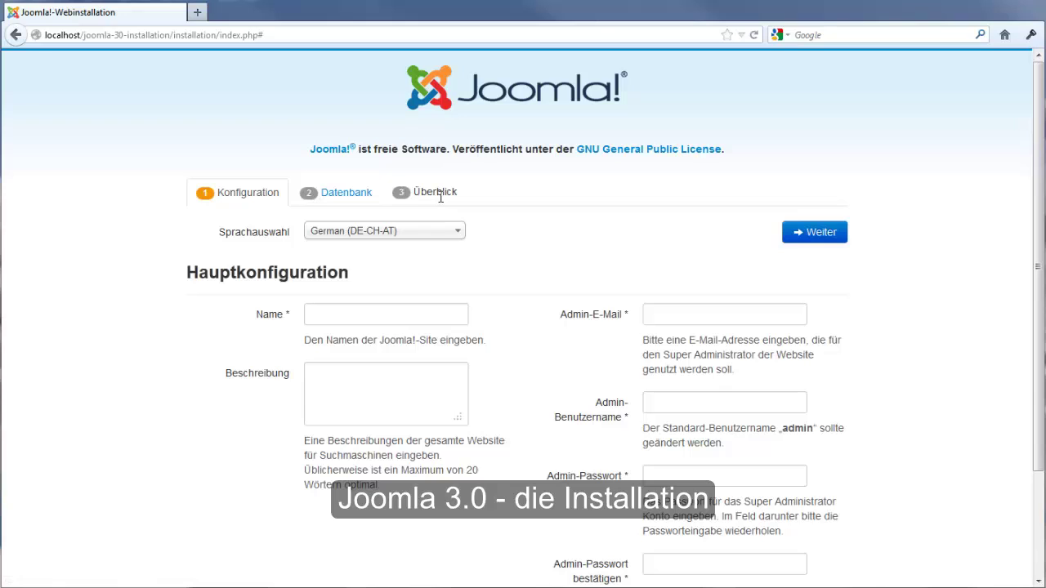
Enter 'Joomla 3.0 Installation' as the site name and copy it into the description
left_click(341, 315)
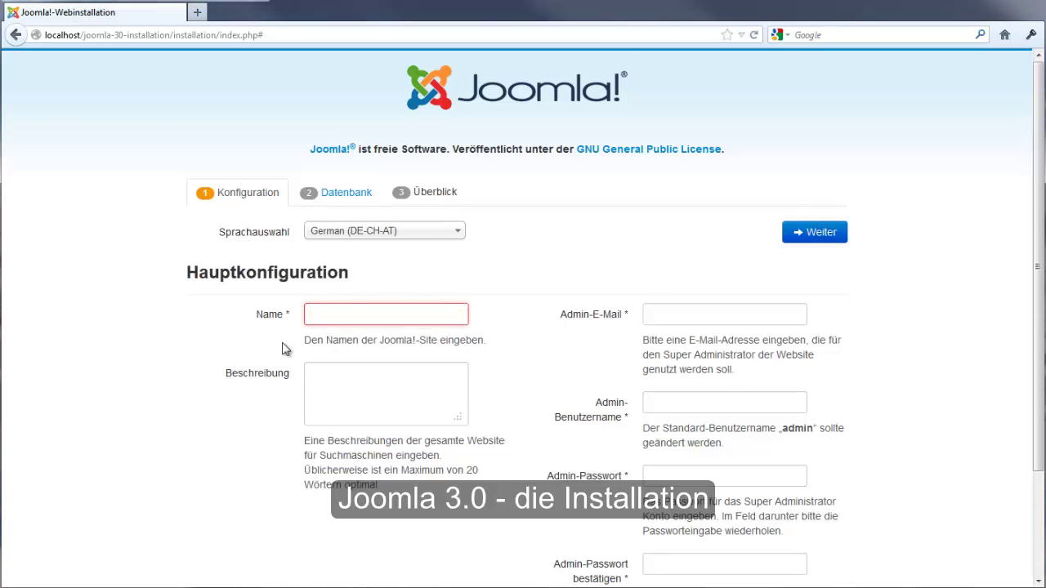
type("Joomla 3.0 Installation")
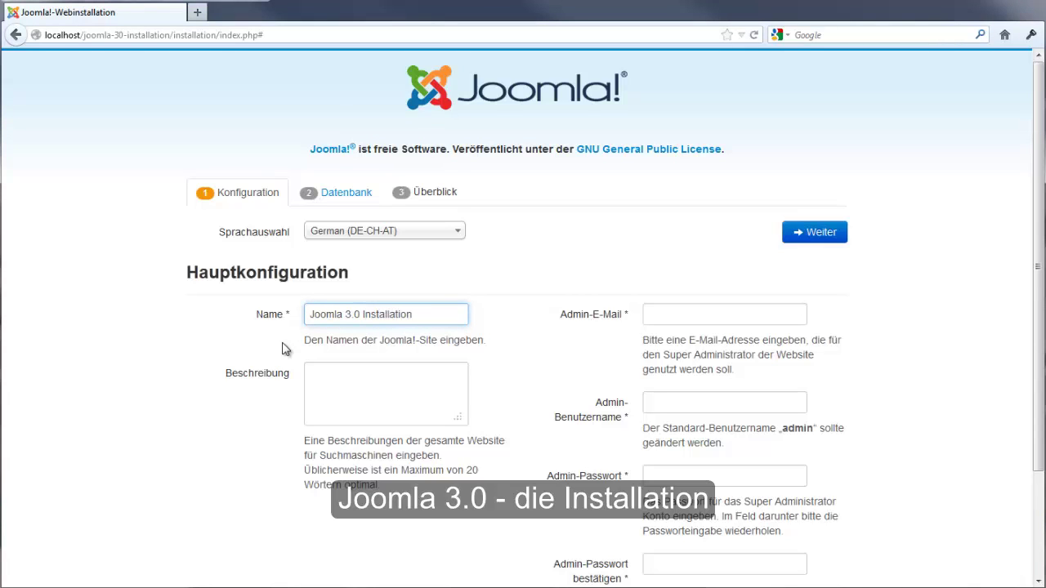
left_click_drag(426, 317, 321, 313)
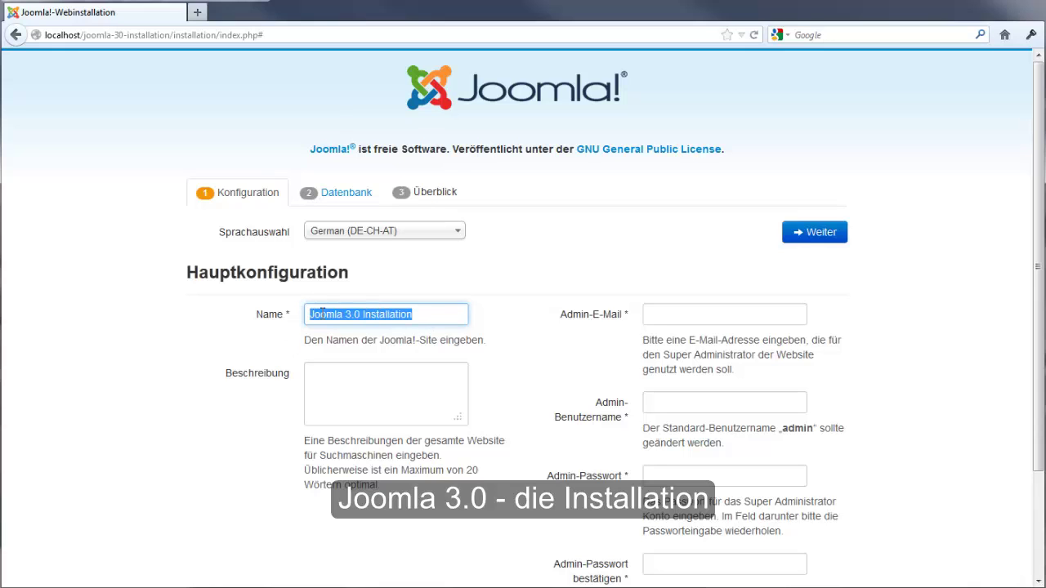
right_click(323, 314)
left_click(341, 360)
left_click(334, 392)
right_click(334, 391)
left_click(372, 453)
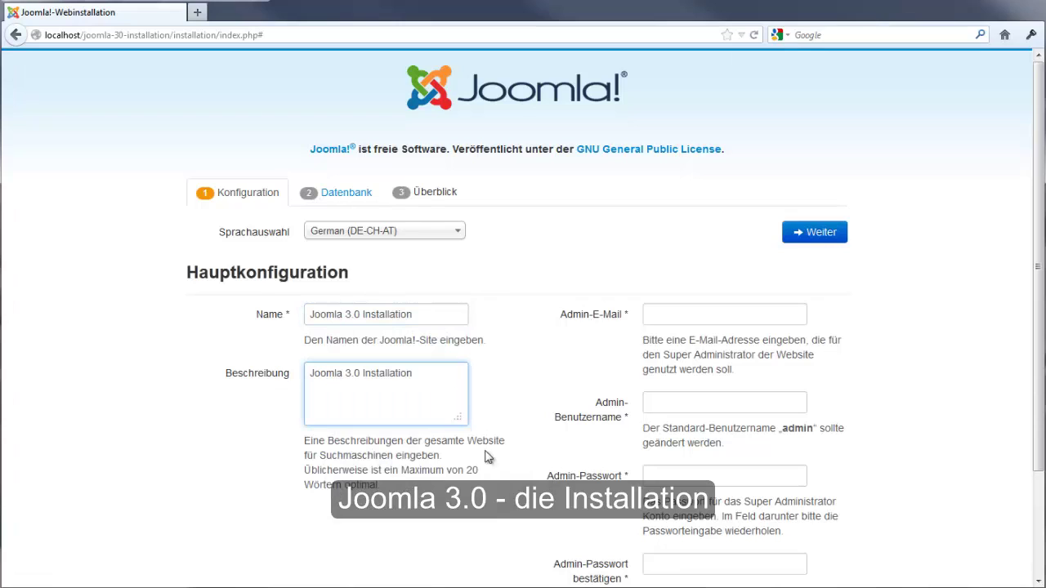
Fill in the admin e-mail, username admin and a matching password, then continue
left_click(680, 317)
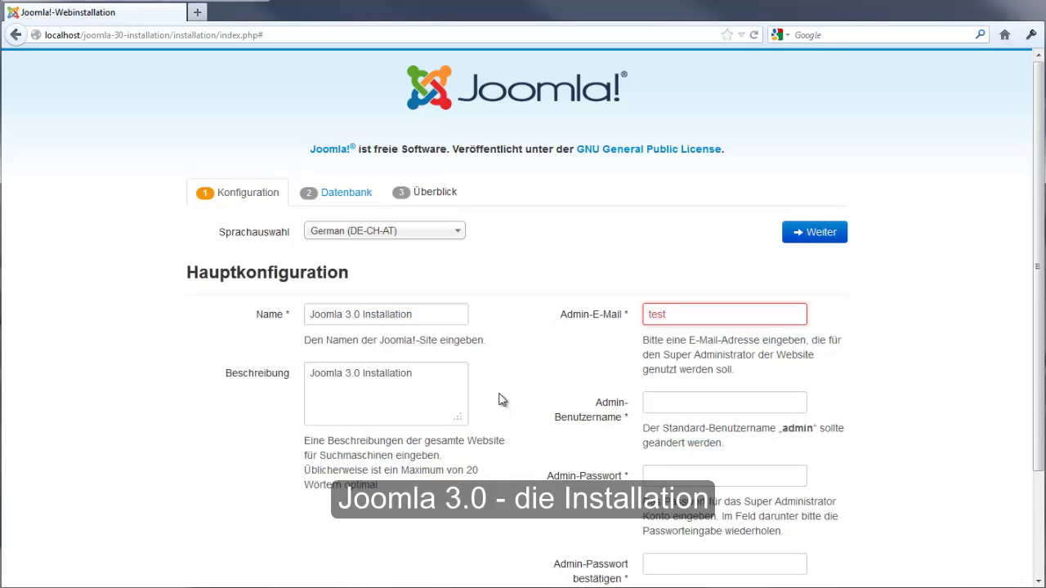
type("test@testjoomla")
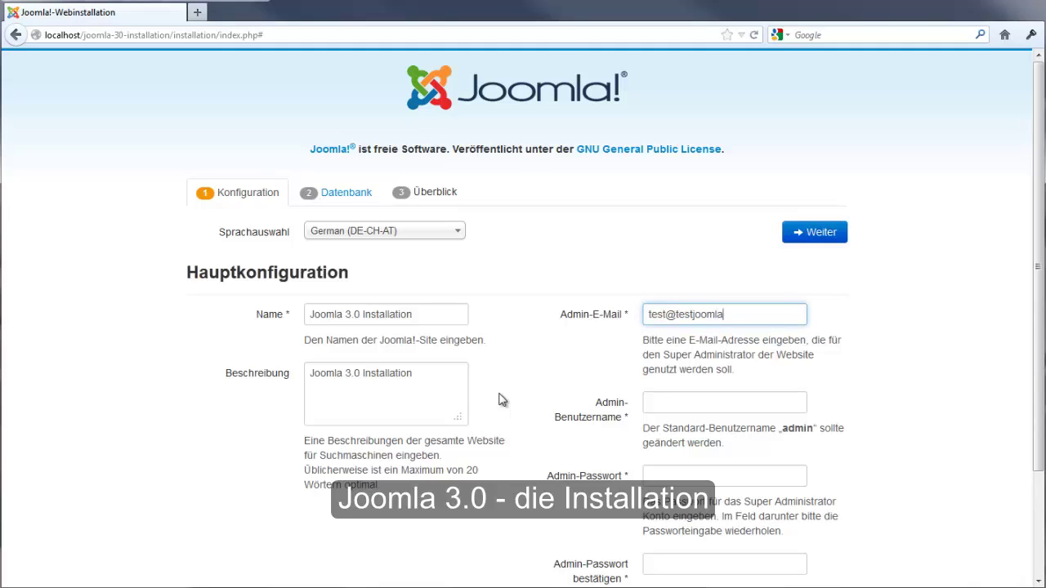
type("tester.de")
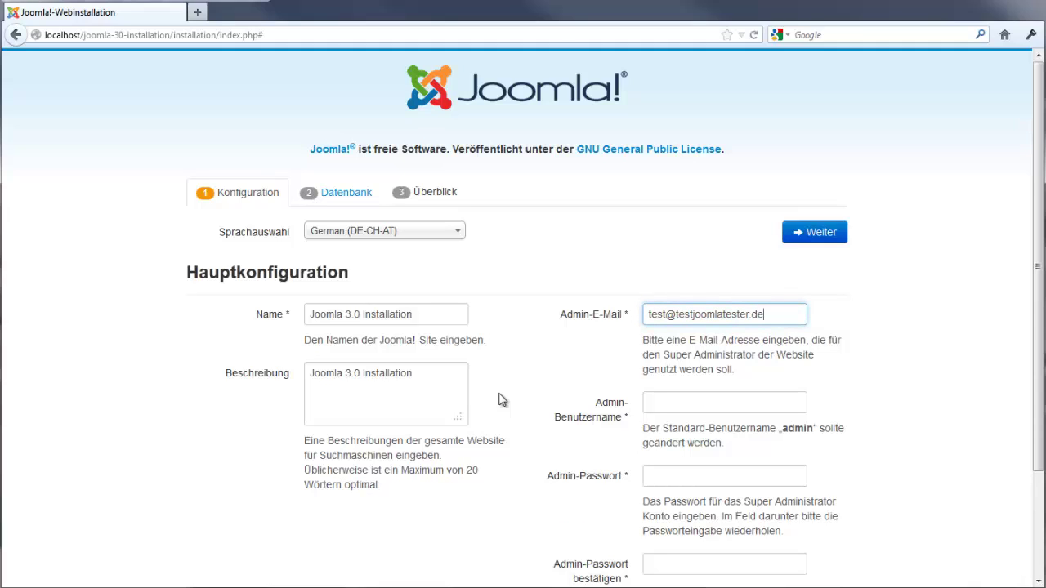
left_click(673, 402)
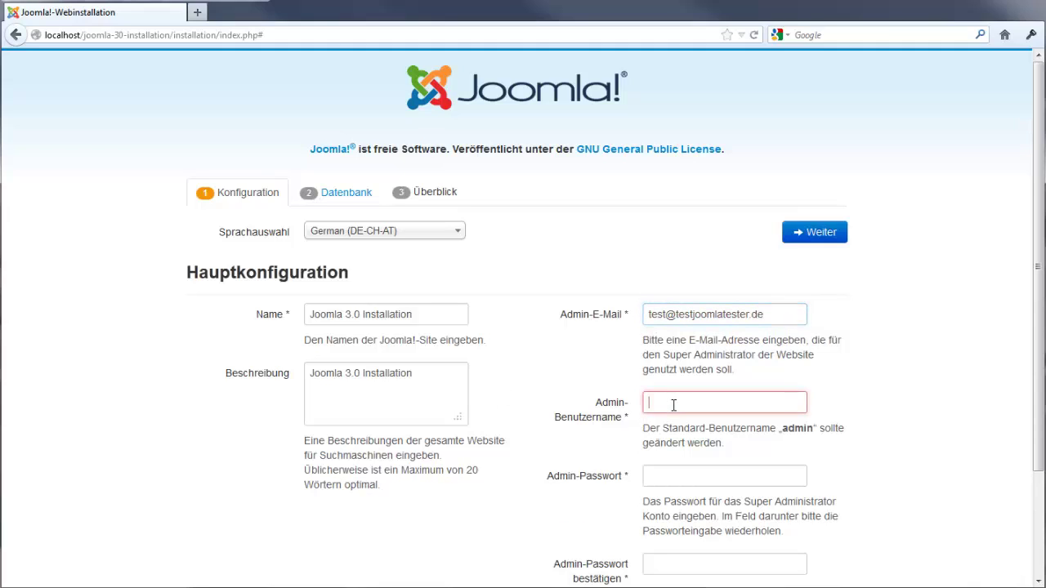
type("adm")
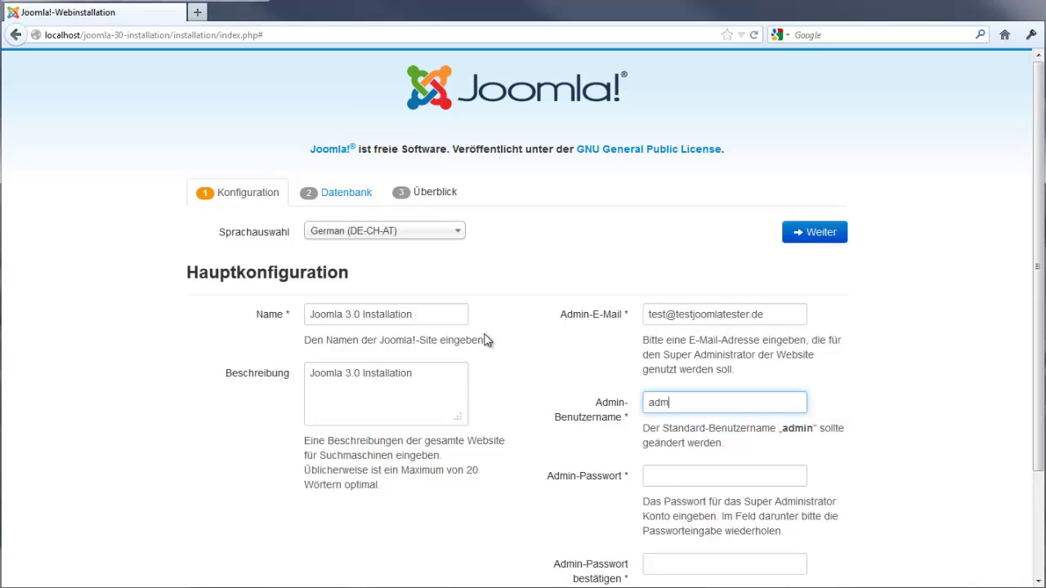
type("in")
scroll(473, 351, "down", 2)
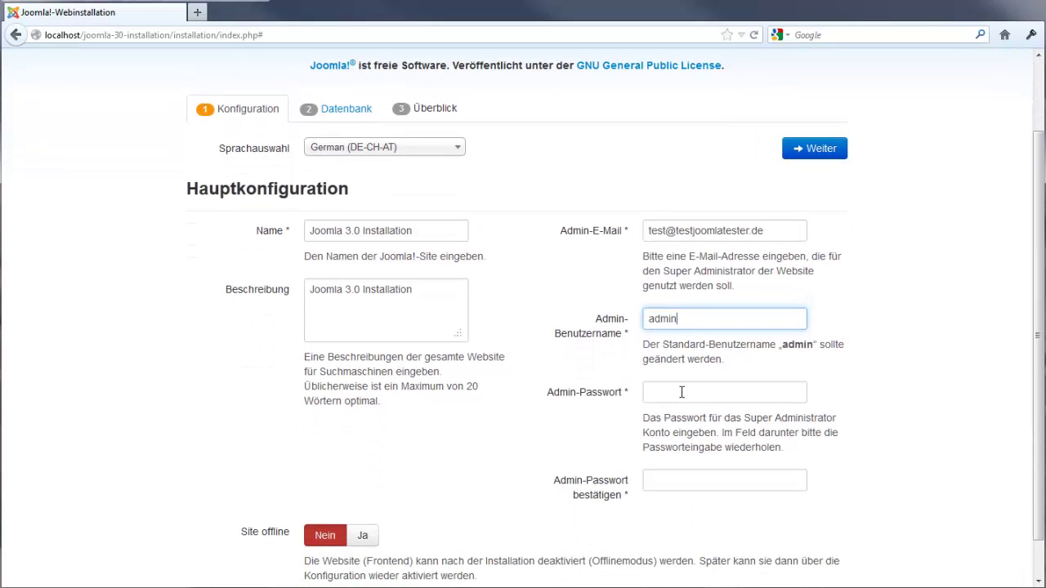
left_click(681, 393)
type("••")
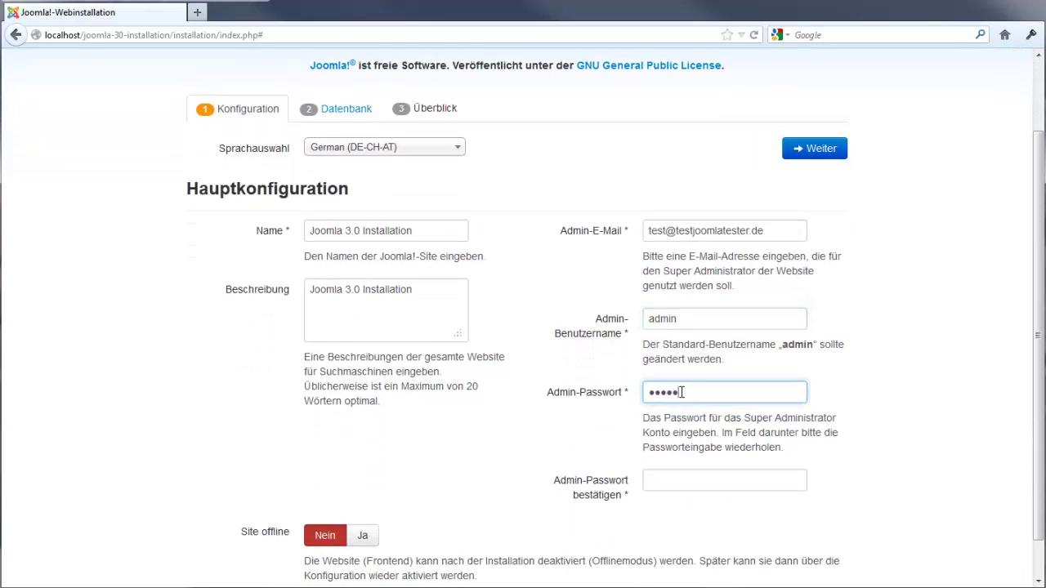
left_click(675, 480)
type("•••")
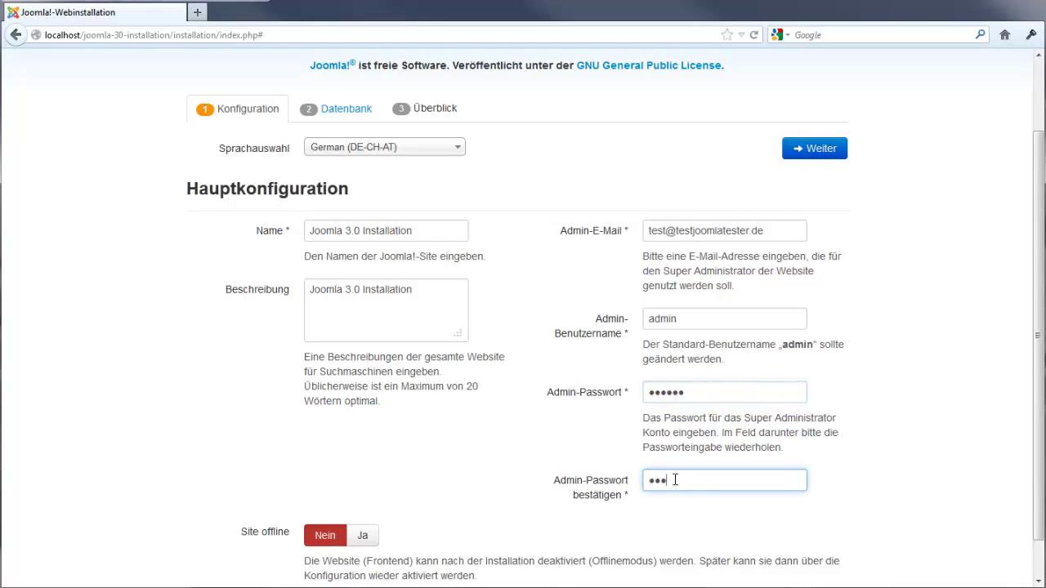
left_click(807, 152)
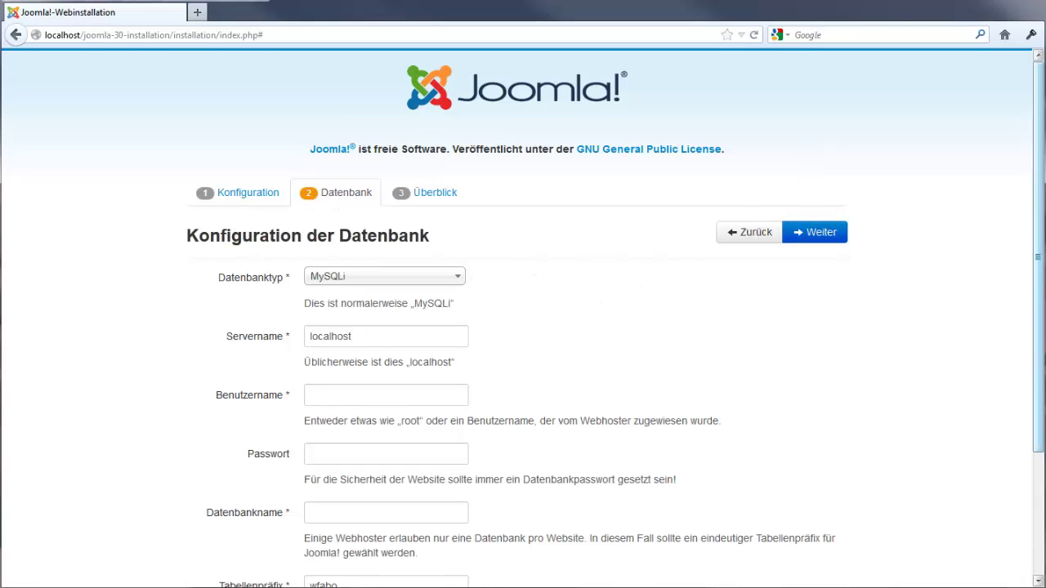
Enter root as the database user and joomla30installation as the database name
scroll(523, 319, "down", 1)
scroll(391, 377, "down", 1)
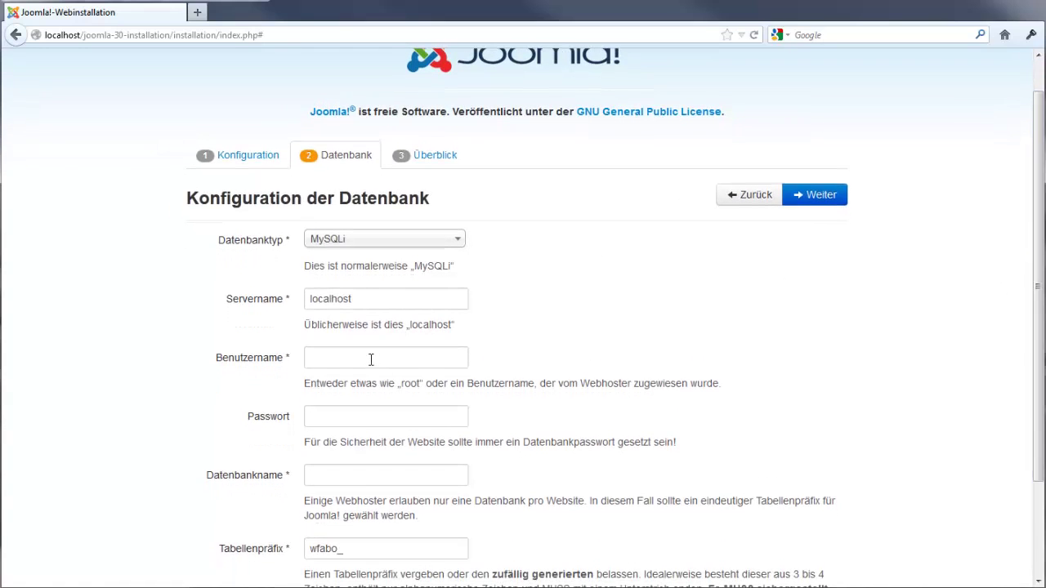
left_click(372, 359)
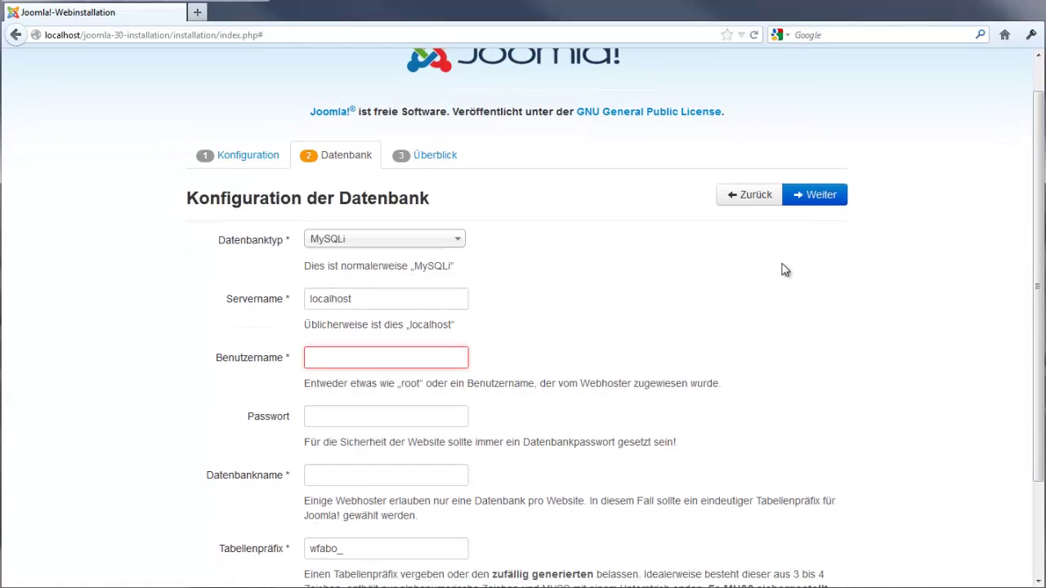
type("root")
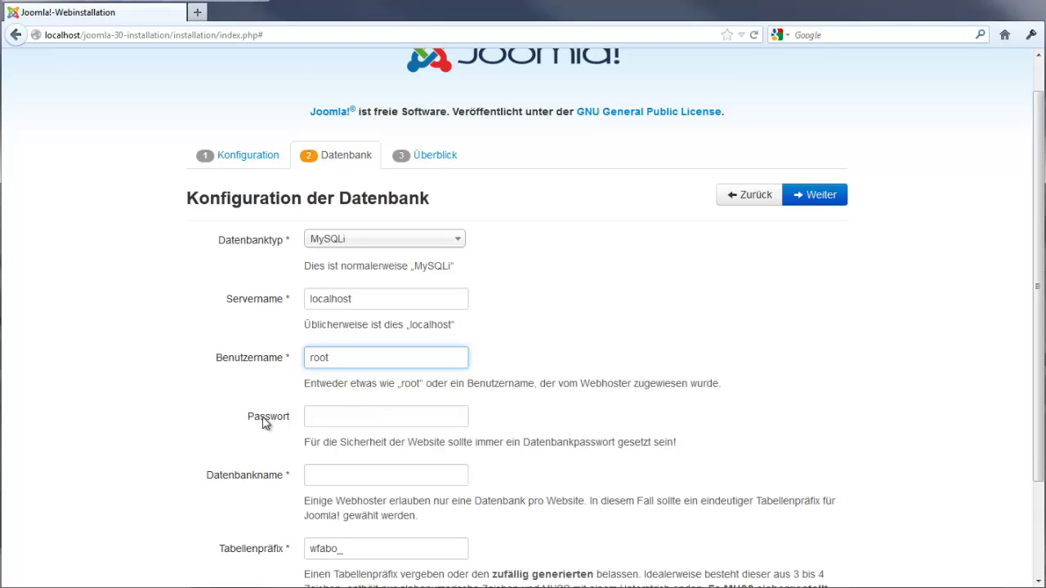
key("Tab")
key("Tab")
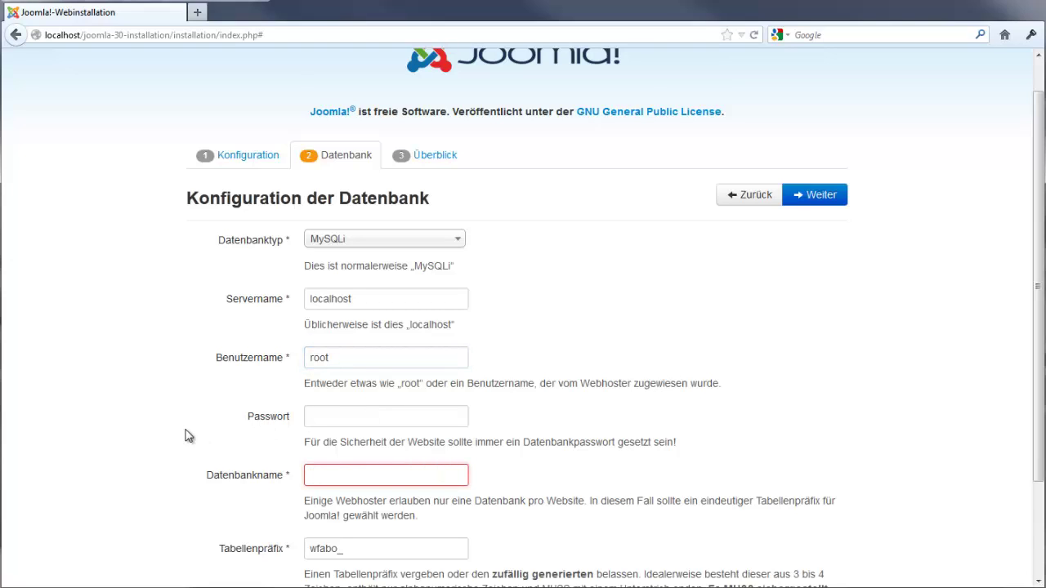
type("joomla3")
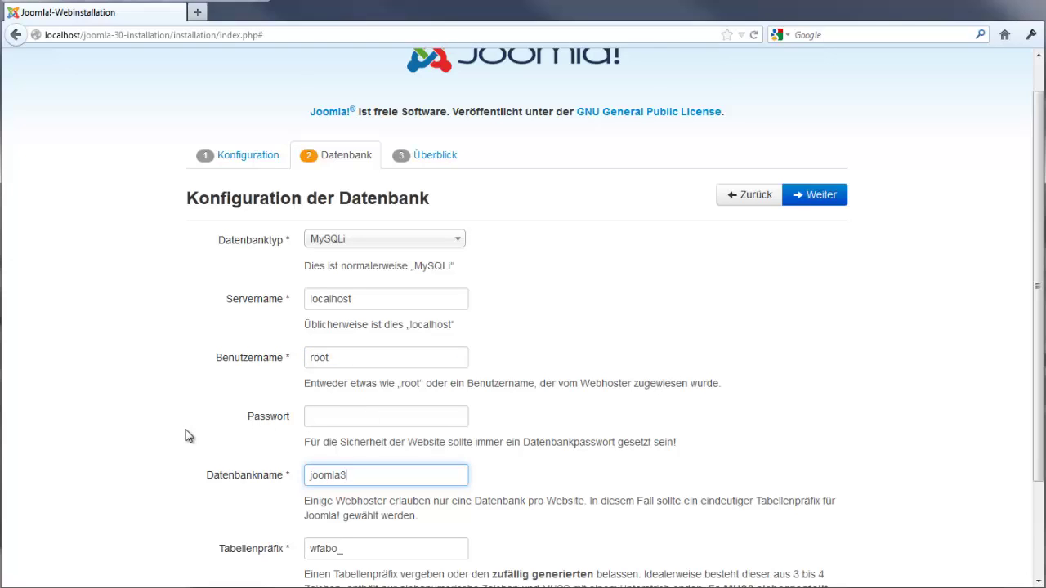
type("0installation")
Choose Keine for sample data on the summary step and run the installation
left_click(827, 198)
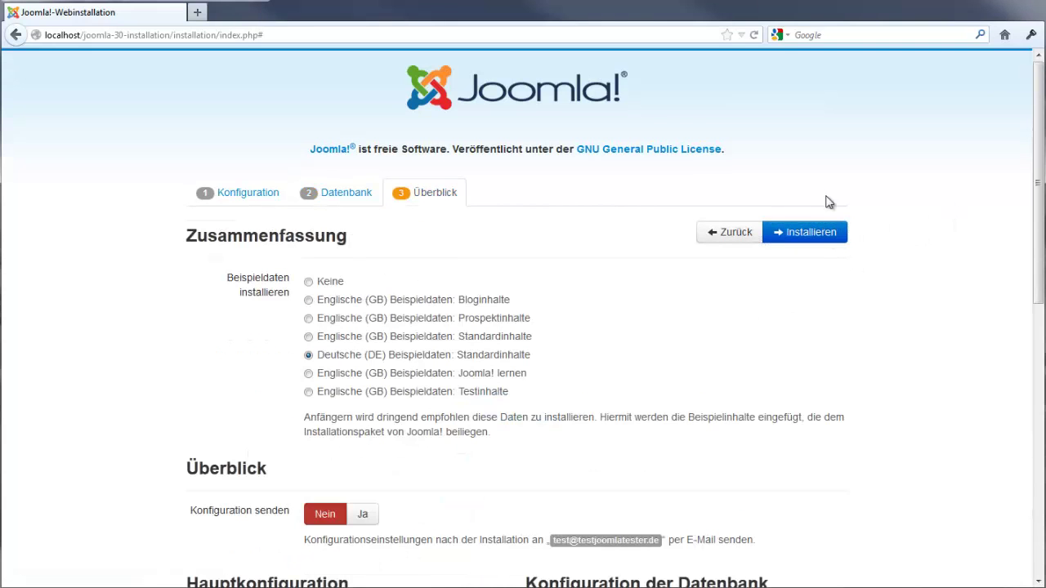
left_click(308, 283)
left_click(807, 235)
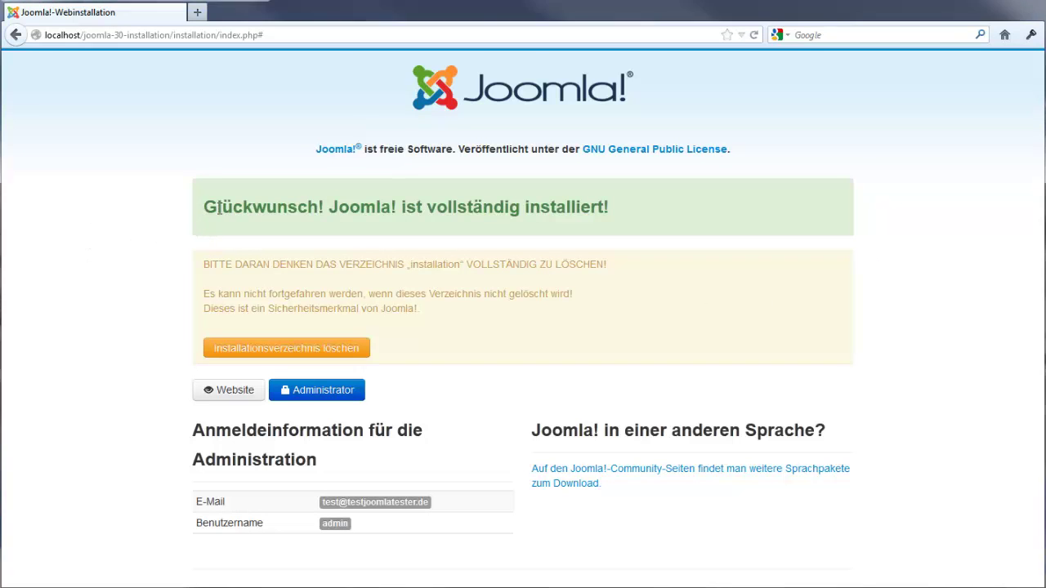
Delete the installation folder and open the frontend and administrator login in new tabs
left_click_drag(202, 219, 112, 222)
left_click(319, 353)
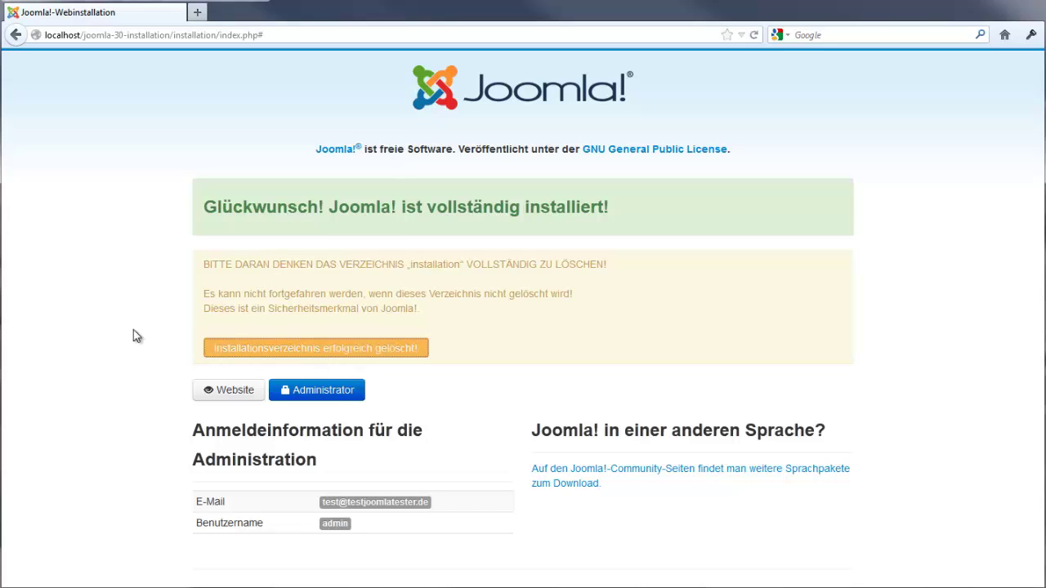
left_click(295, 402)
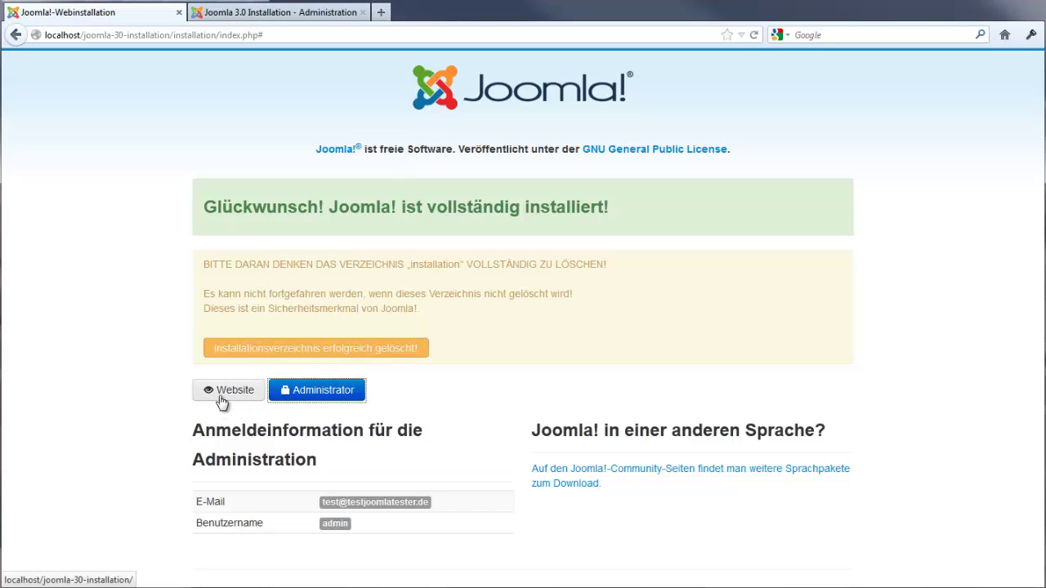
left_click(255, 395)
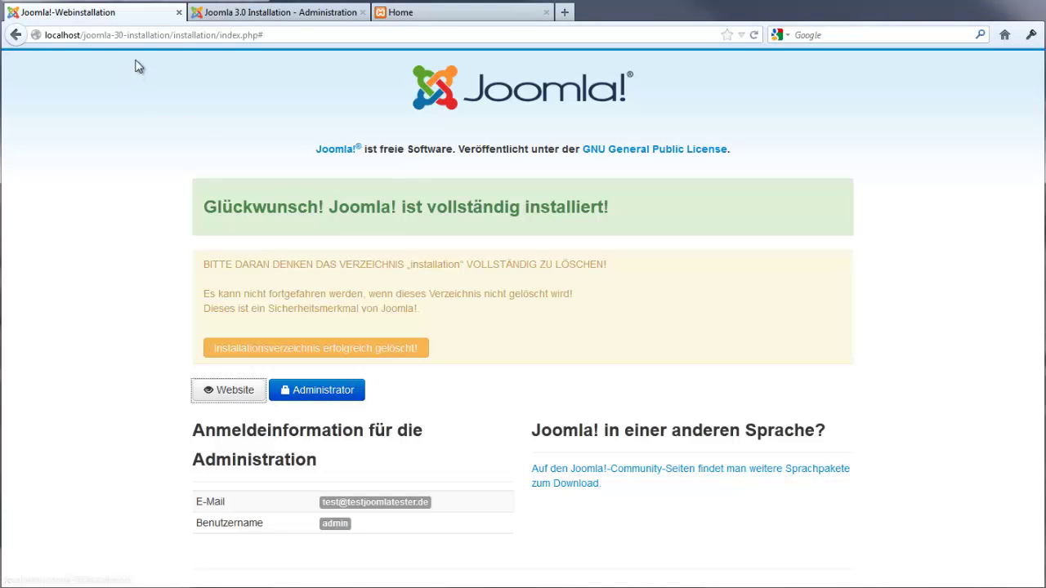
left_click(178, 12)
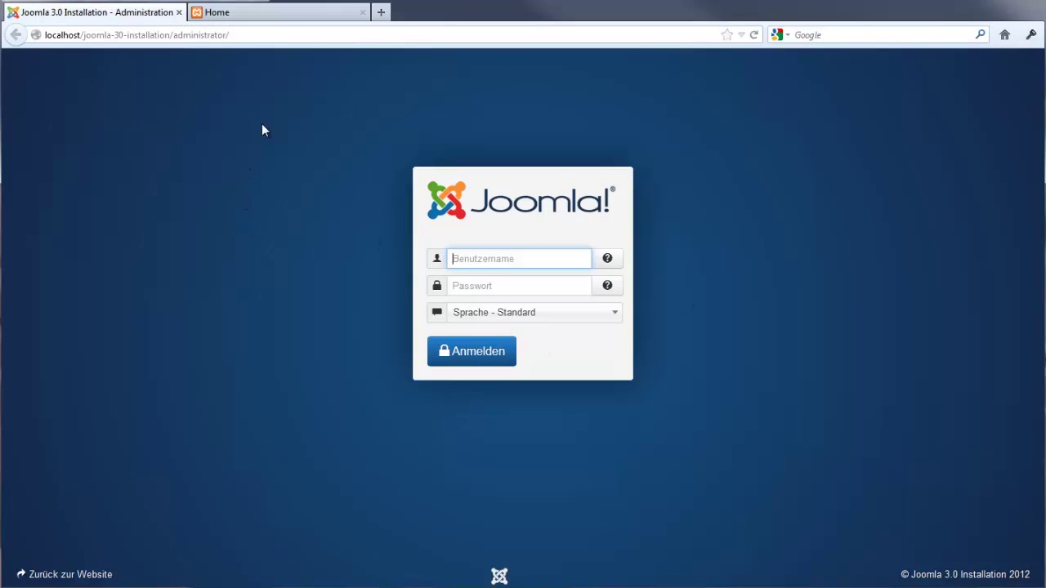
View the new site's Home page, then switch to the administrator login
left_click(234, 13)
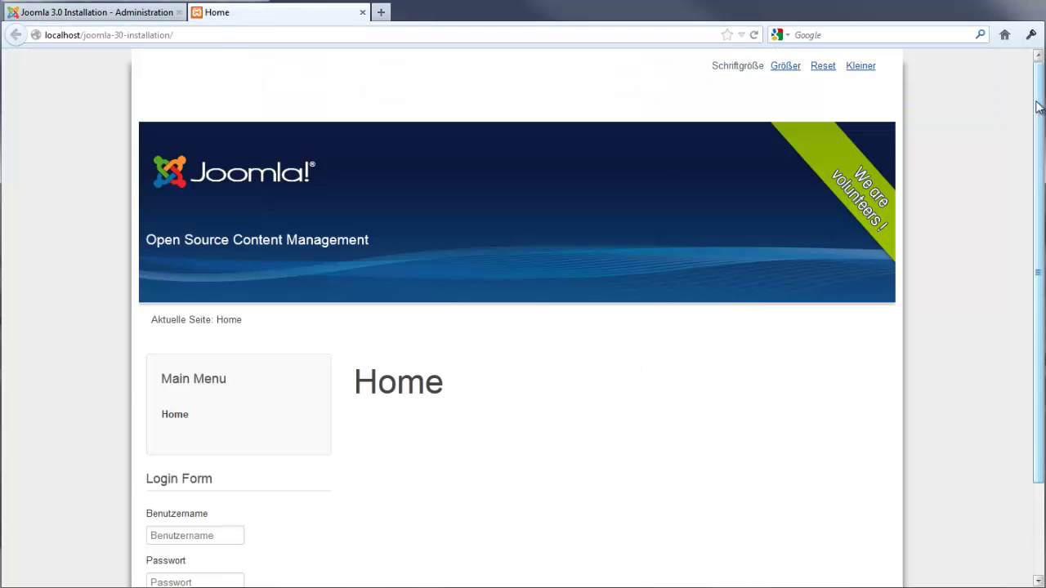
mouse_move(1039, 100)
left_mouse_down()
mouse_move(1039, 192)
mouse_move(1039, 100)
left_mouse_up()
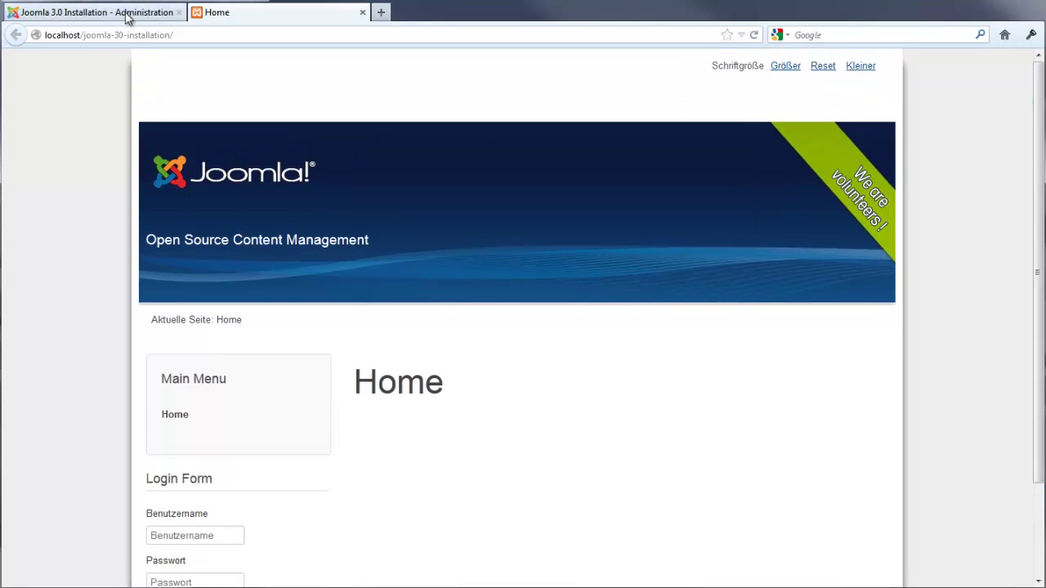
left_click(96, 12)
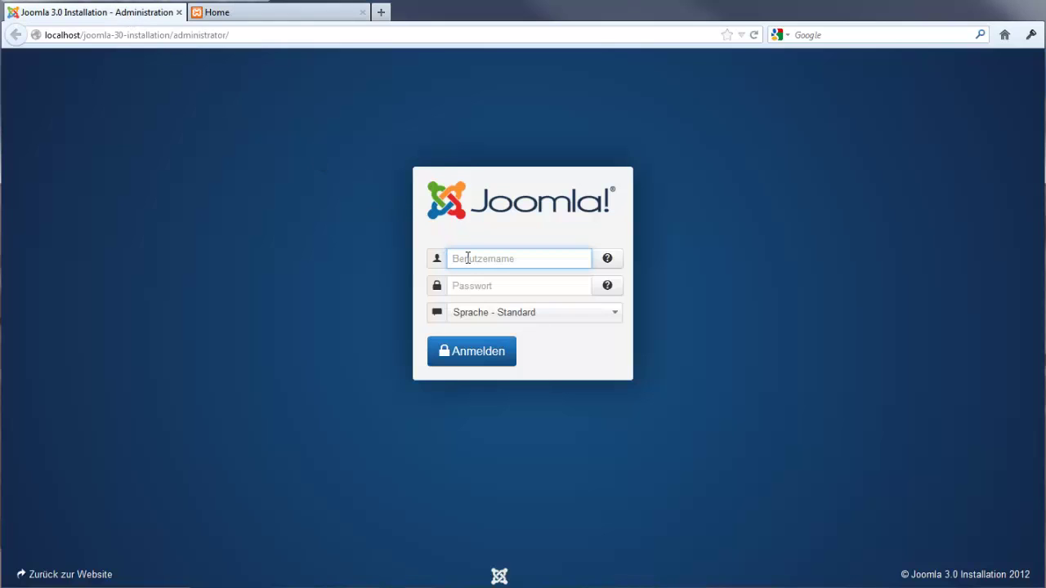
Sign in to the backend with username admin and its password
type("admin")
key("Tab")
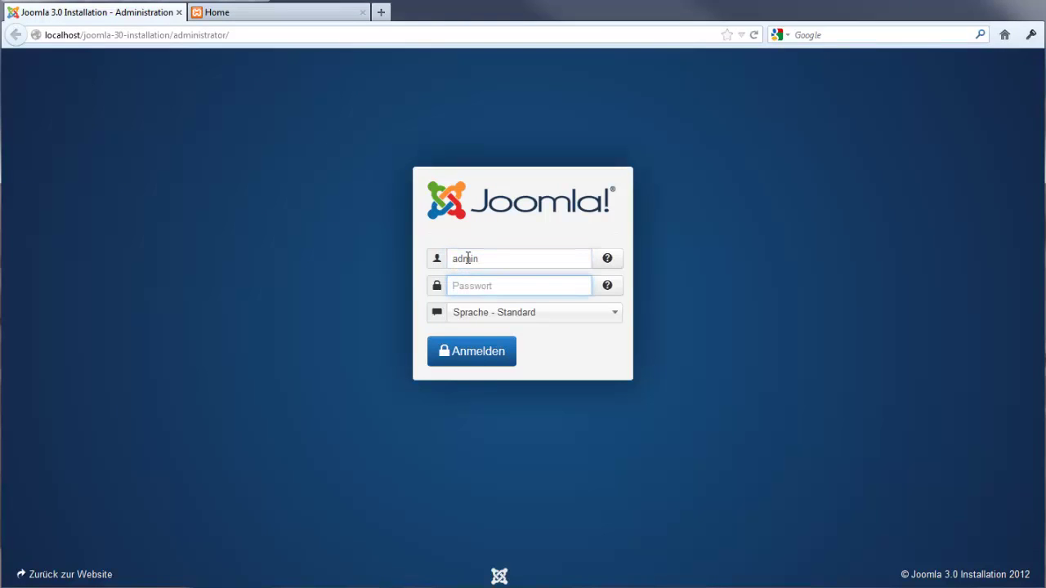
type("••••")
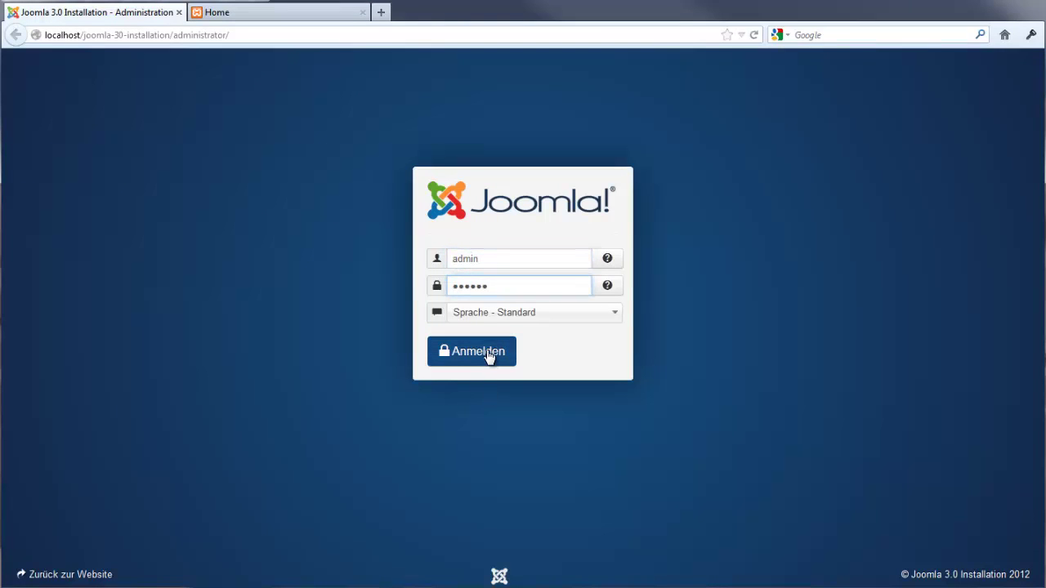
left_click(487, 353)
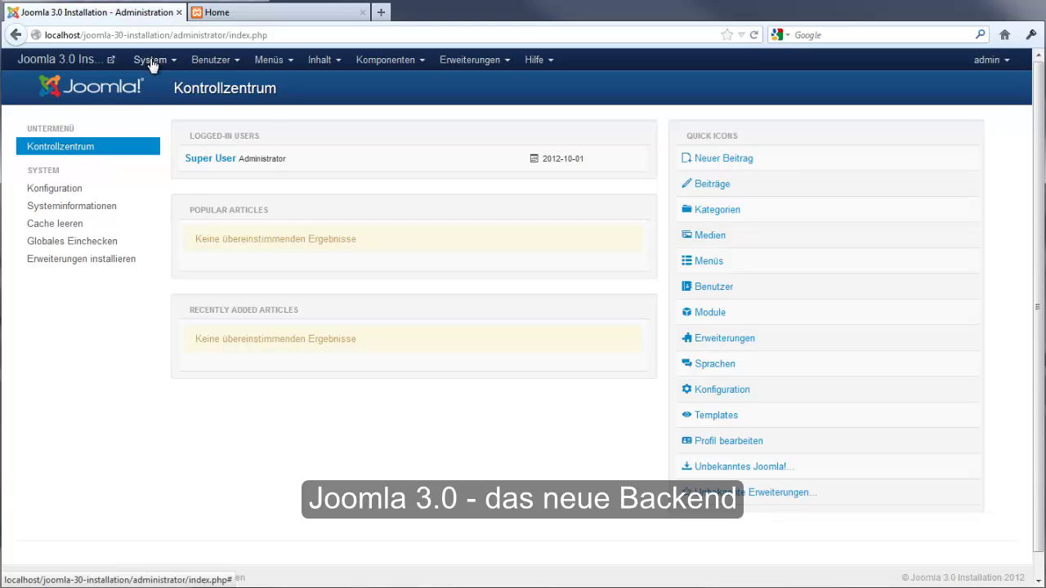
Open System > Konfiguration and look through the Benutzer and System menus
left_click(150, 60)
left_click(163, 118)
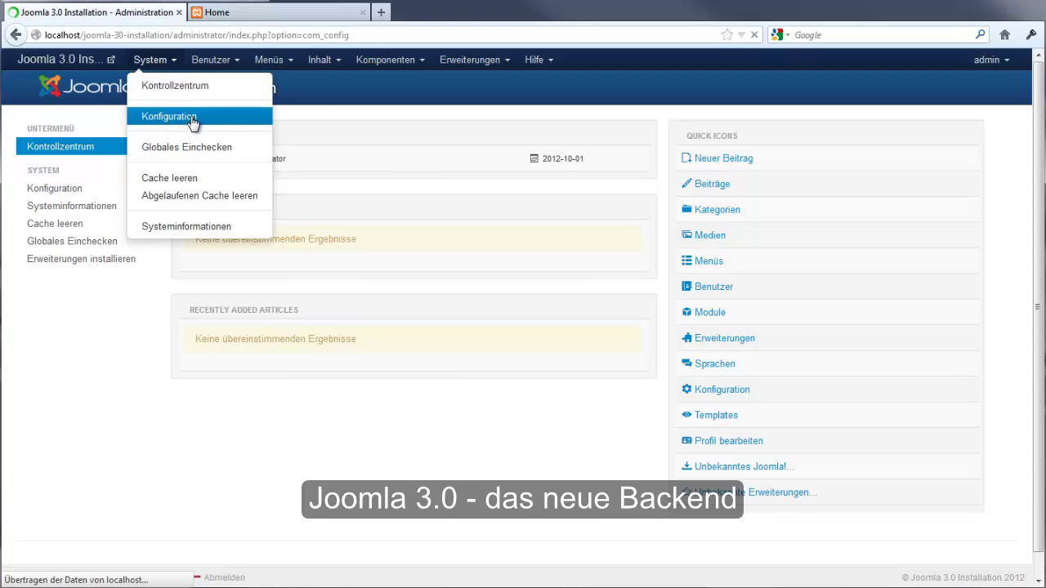
mouse_move(1036, 121)
left_mouse_down()
mouse_move(1039, 171)
mouse_move(1041, 127)
left_mouse_up()
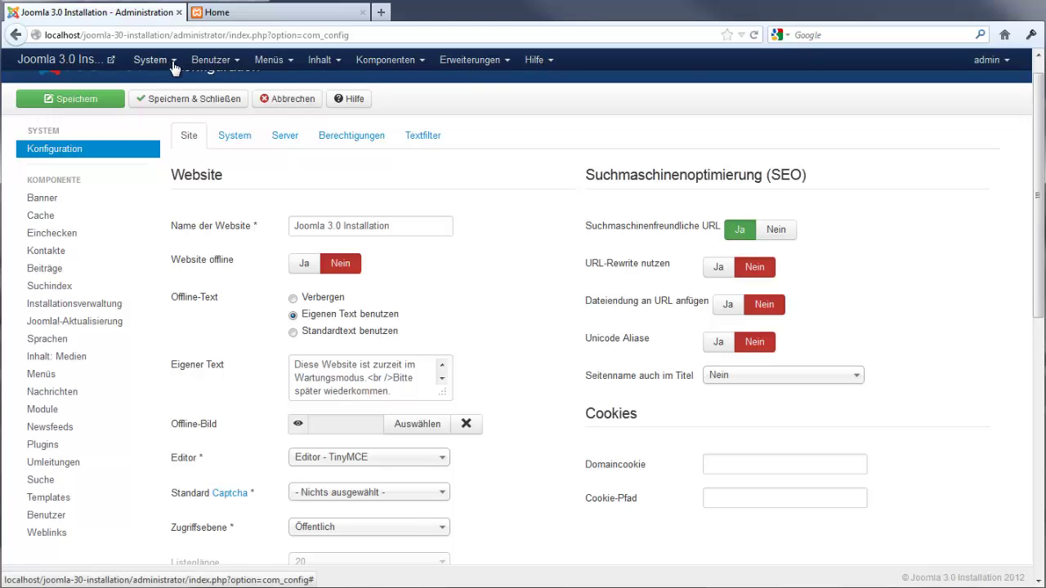
left_click(210, 62)
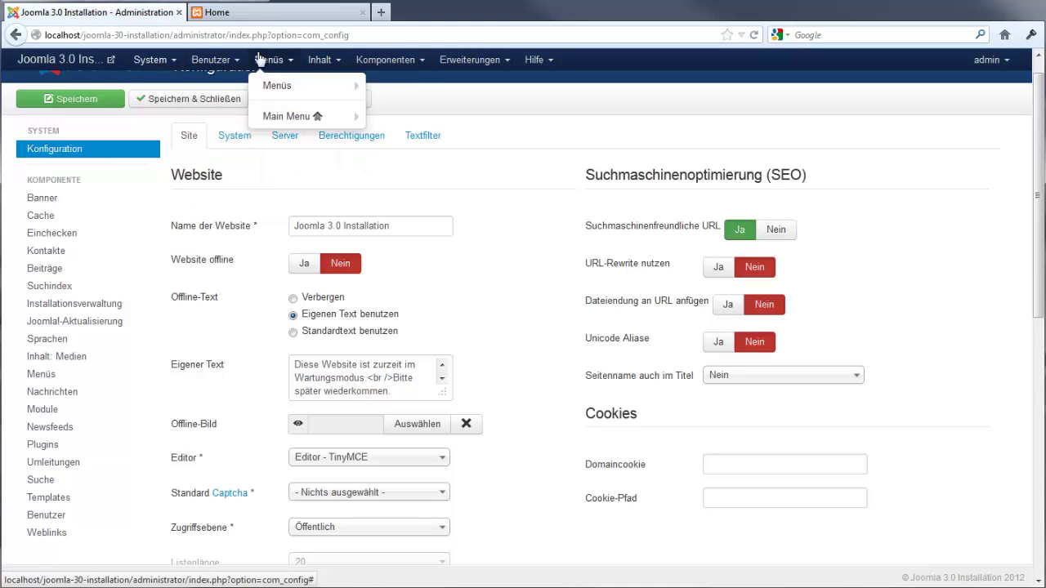
left_click(151, 59)
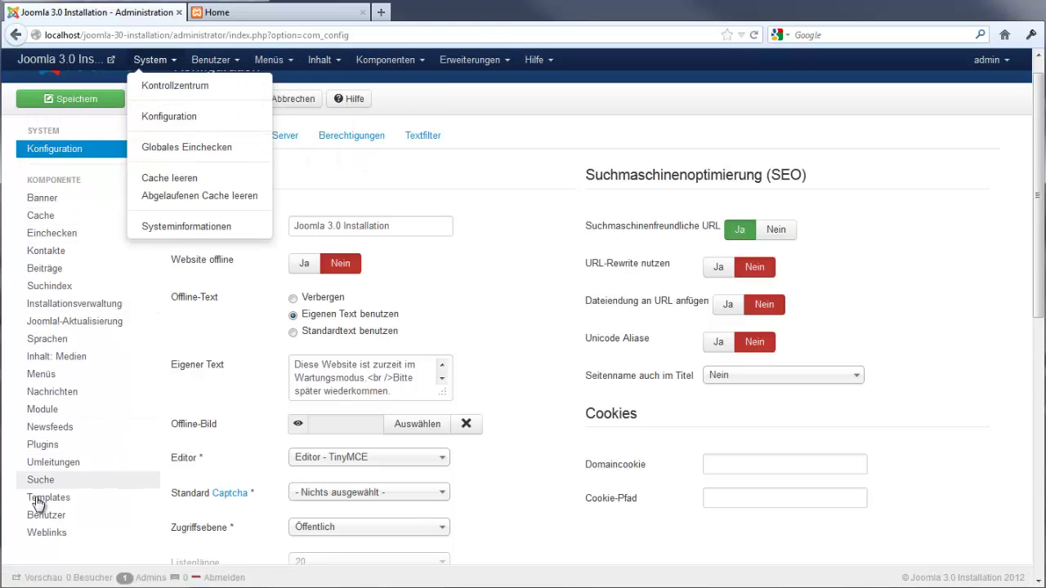
Open the Beiträge article manager from the Inhalt menu
left_click(731, 537)
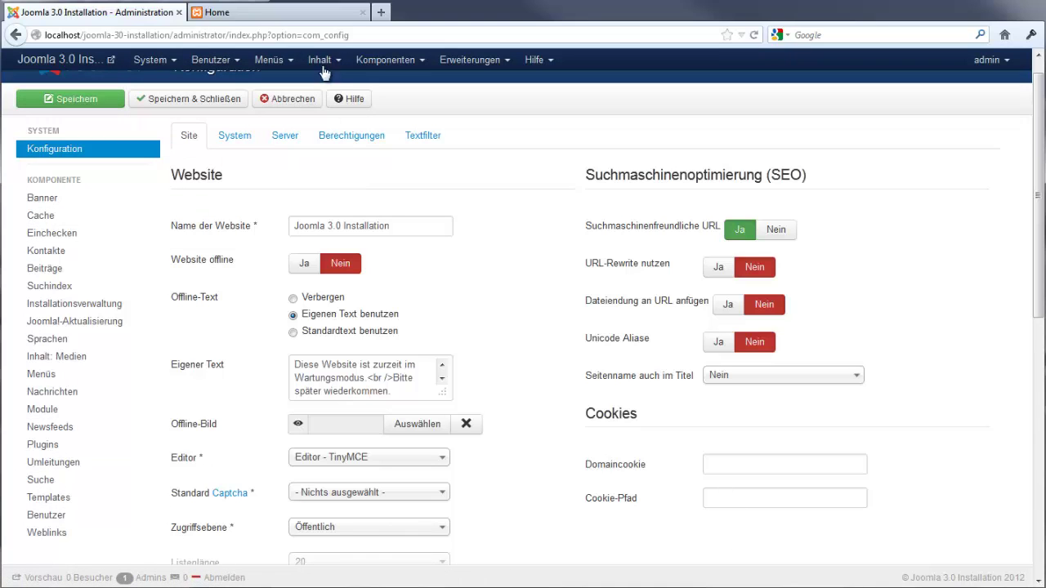
left_click(319, 57)
left_click(331, 85)
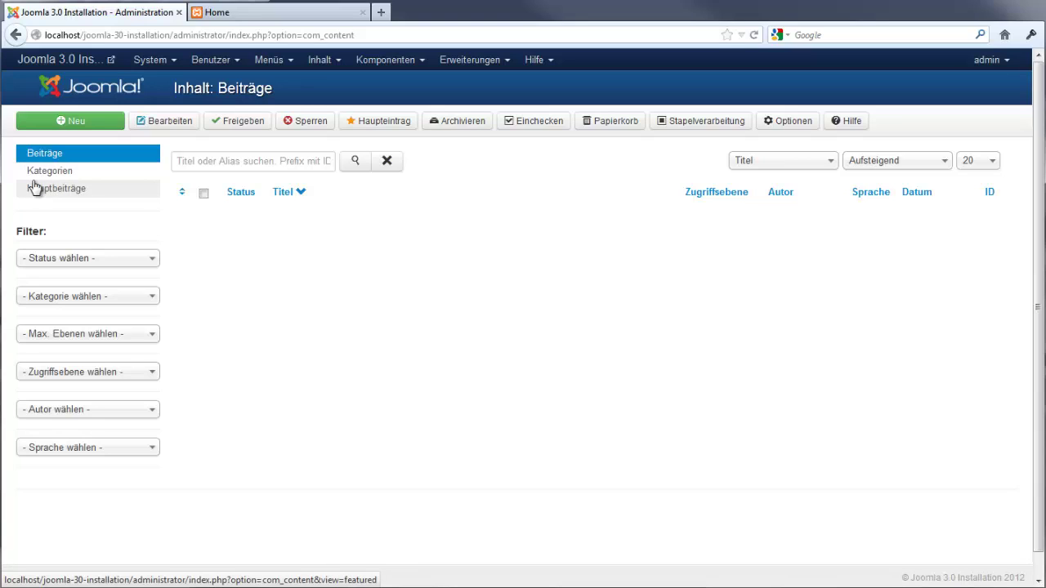
Create article 'Seite 1' with 'Seite 1' as its body and Save & New
left_click(58, 127)
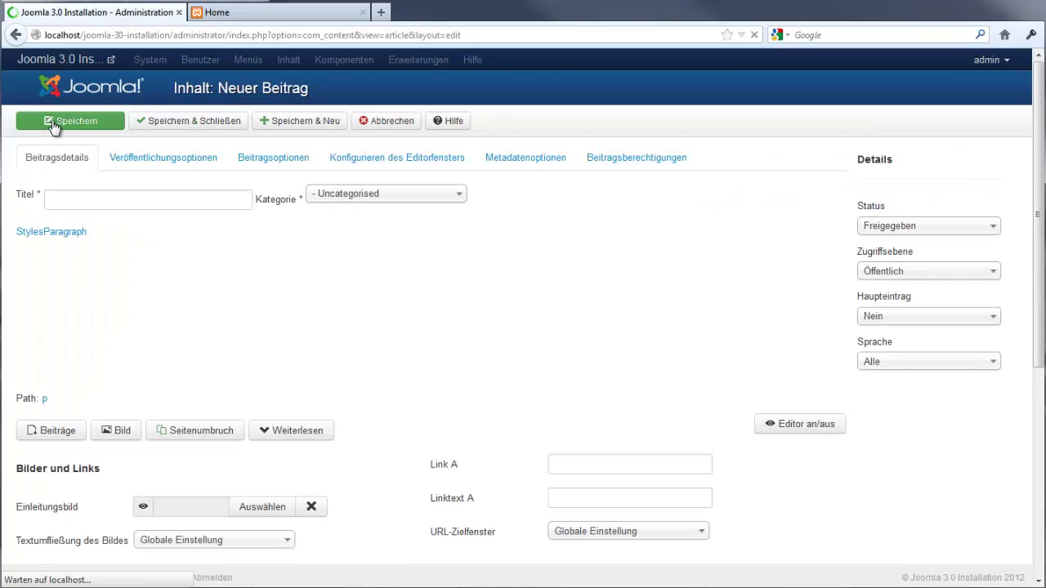
left_click(135, 200)
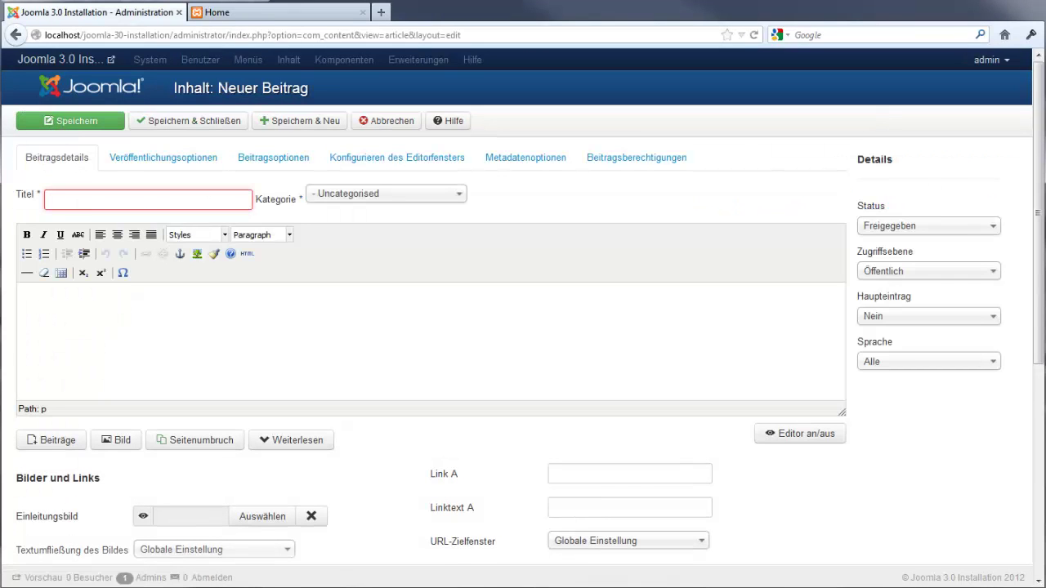
type("Seite 1")
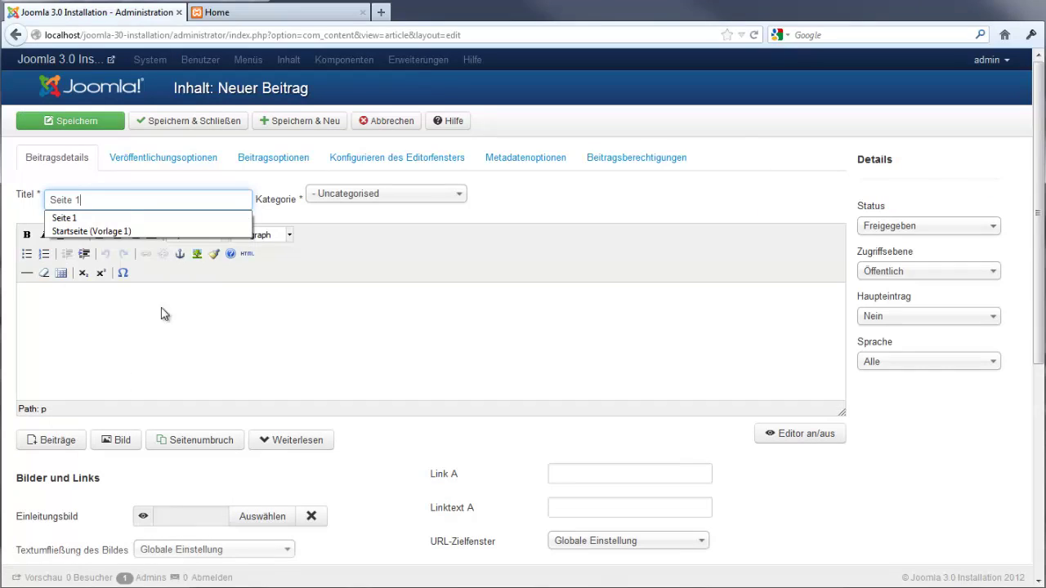
key("ctrl+a")
type("Joomla 3.0 Installation")
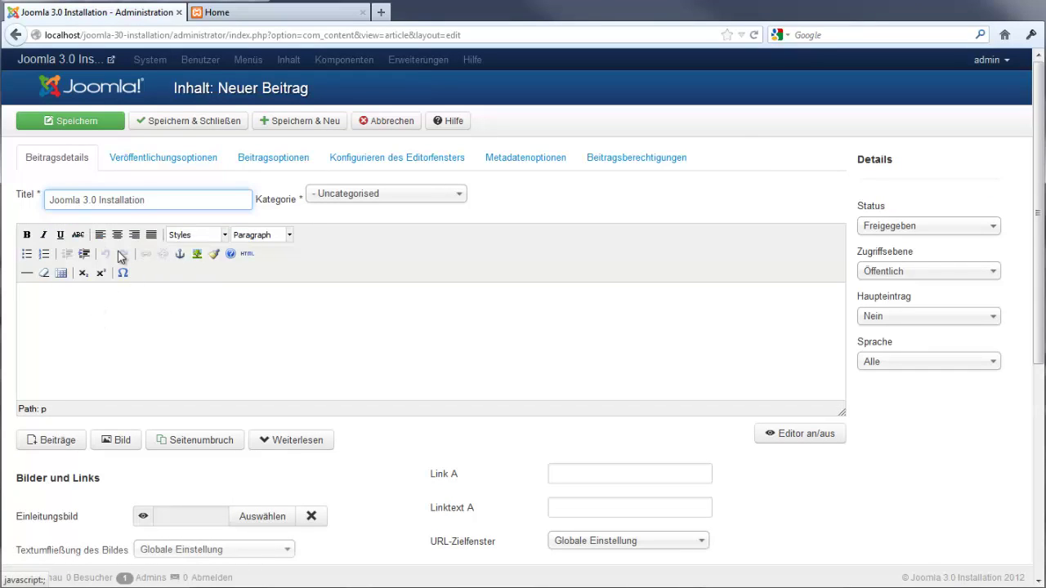
key("ctrl+z")
key("ctrl+x")
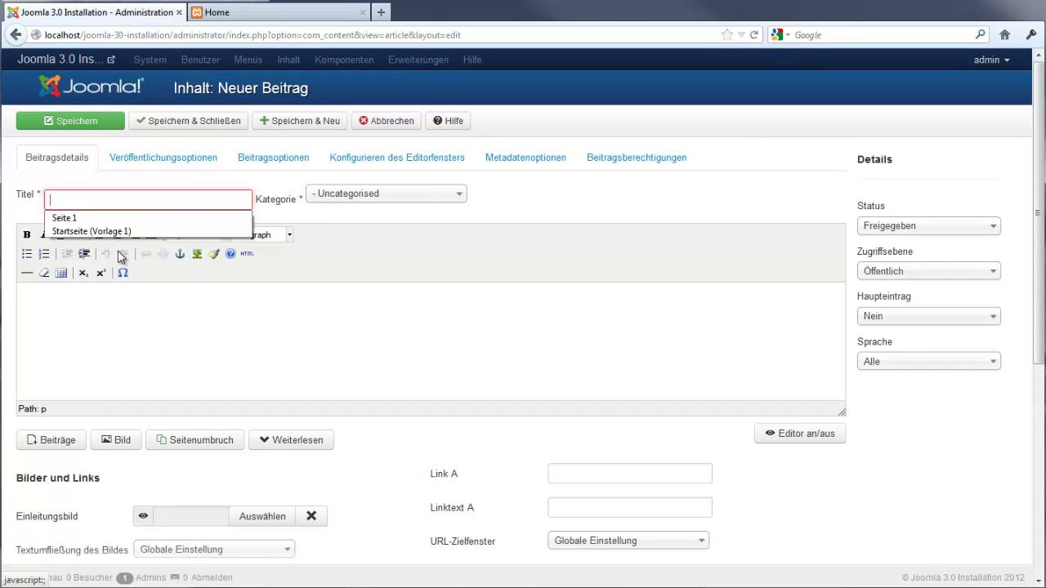
key("ctrl+z")
left_click(140, 356)
key("ctrl+v")
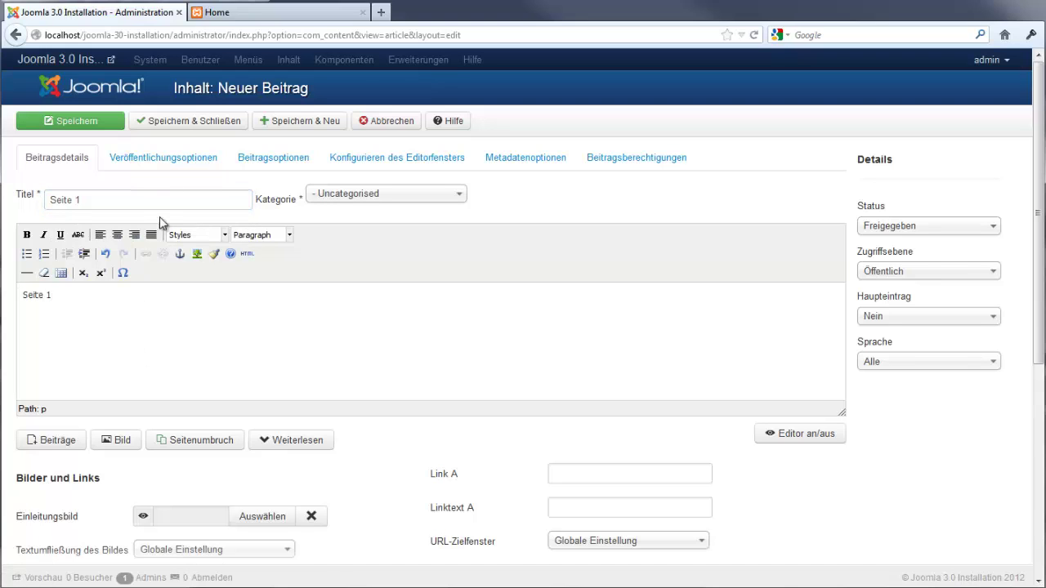
left_click(303, 124)
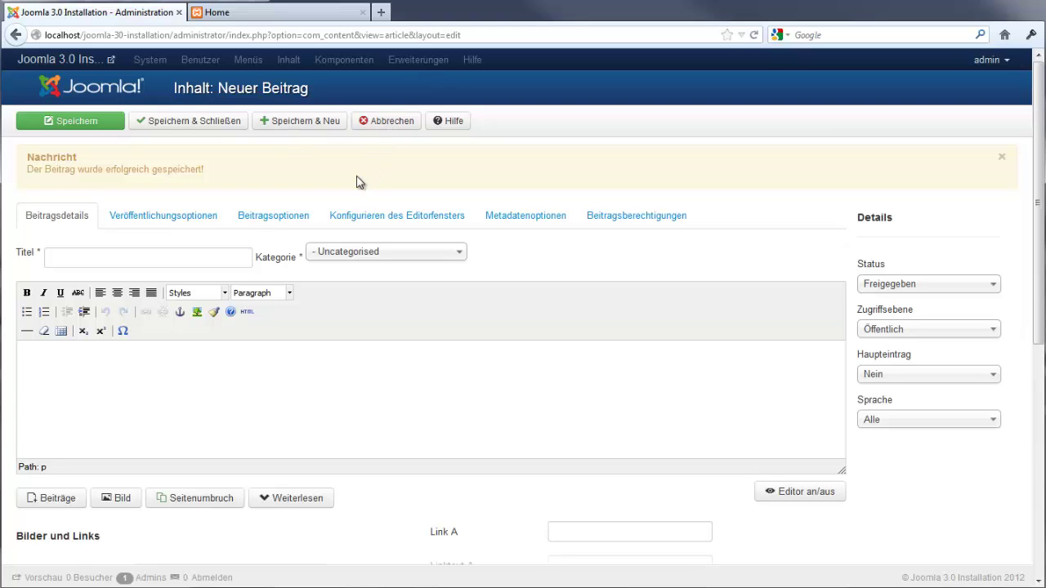
Create article 'Seite 2' with 'Seite 2' as its body and Save & New
left_click(211, 260)
type("Seite 2")
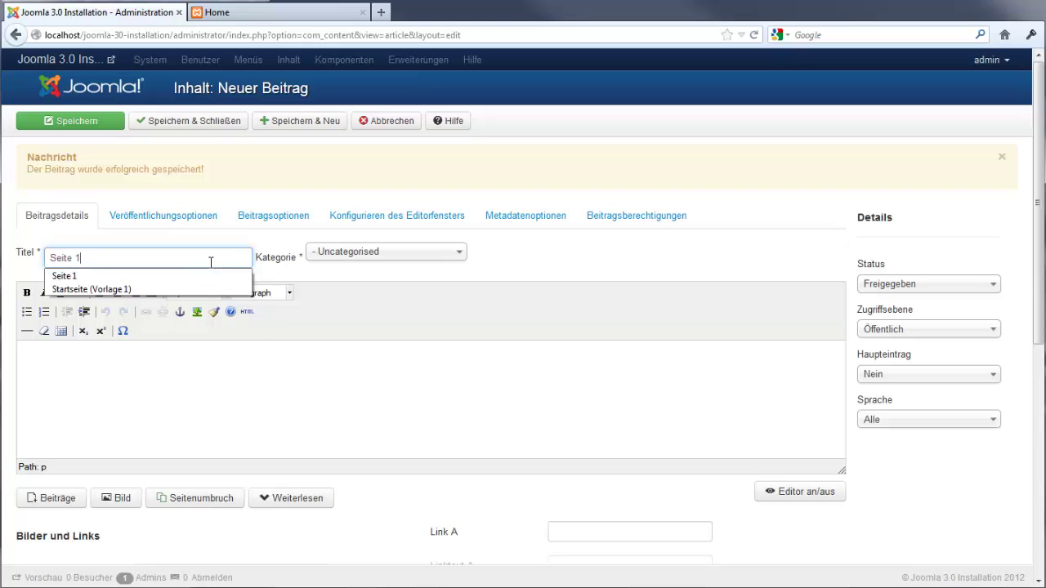
left_click(157, 367)
type("Seite 2")
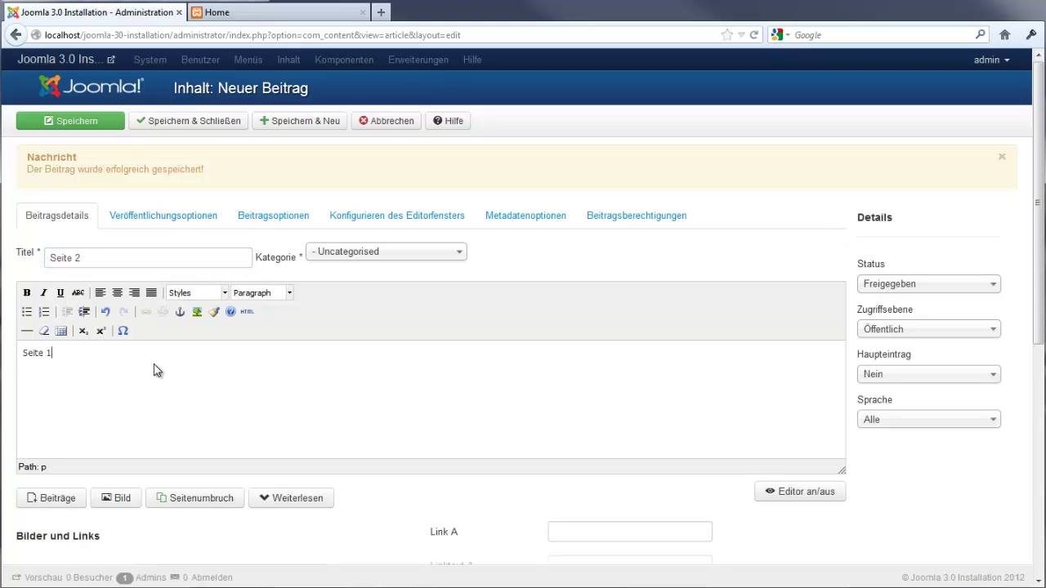
key("BackSpace")
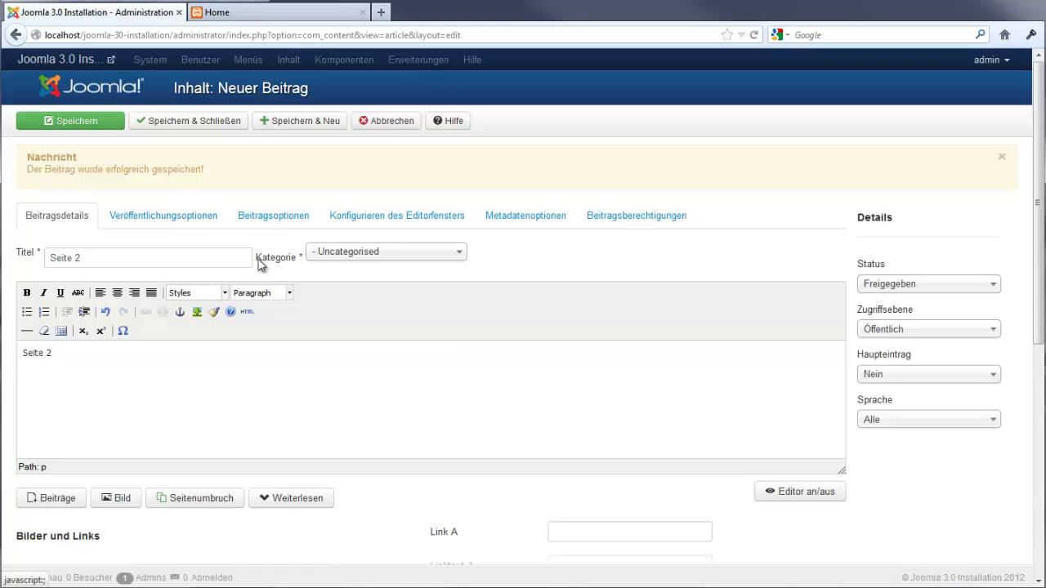
left_click(301, 122)
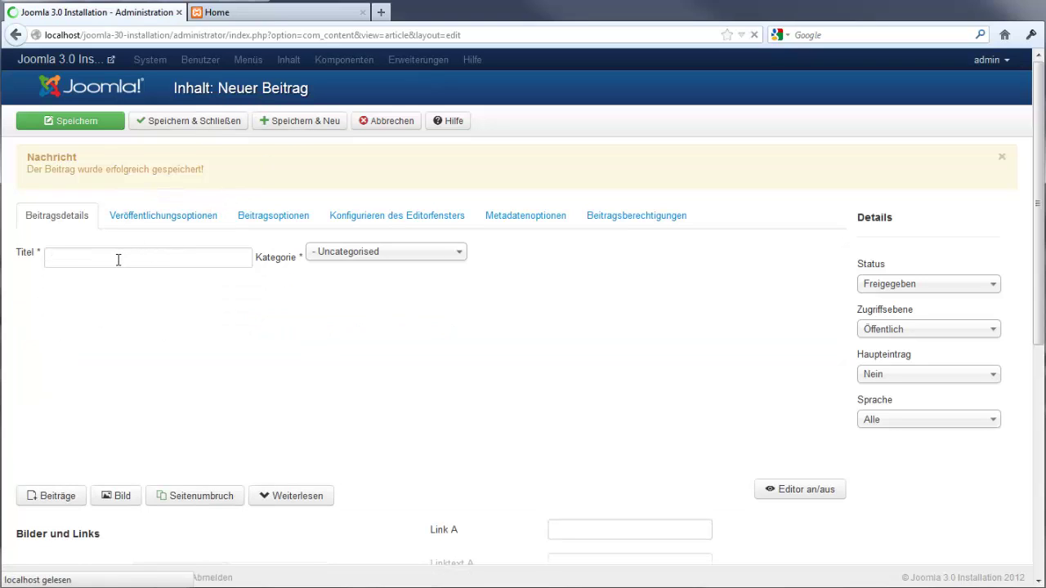
Give the new article the title 'Seite 3' and body text 'Seite 3', enlarging the editor
left_click(124, 259)
type("Seite ")
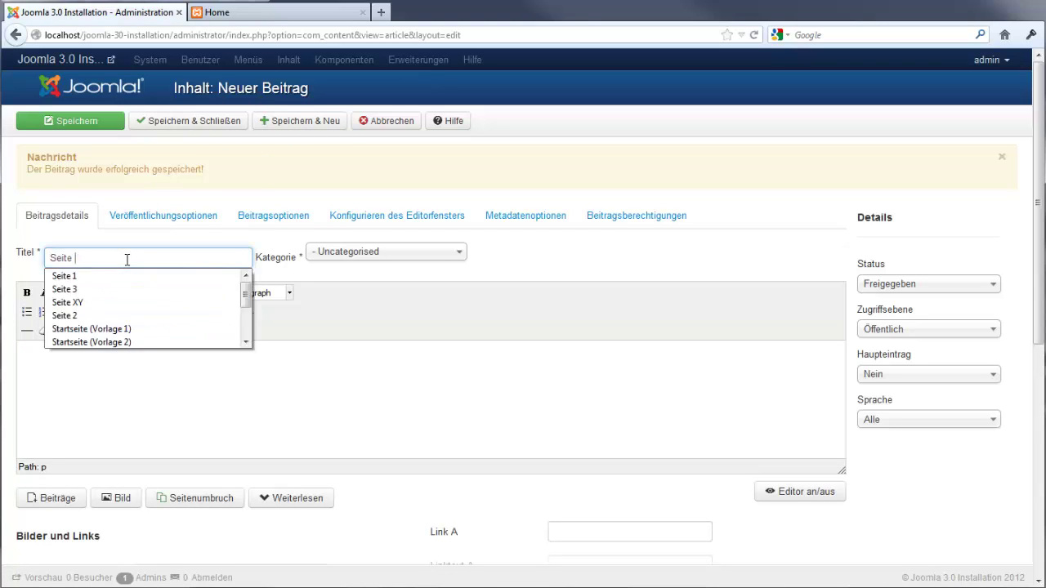
type("3")
left_click(116, 369)
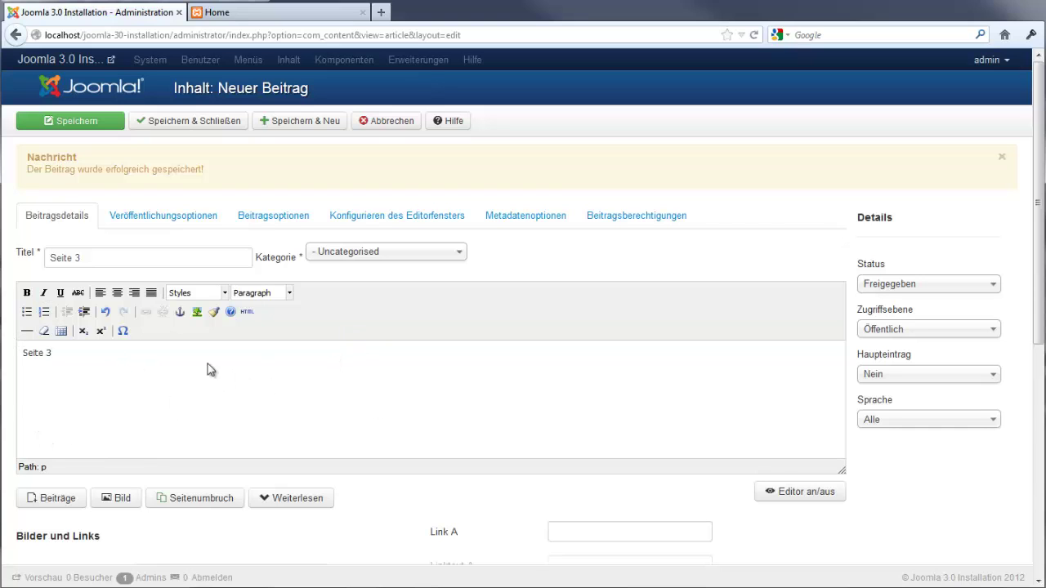
mouse_move(842, 472)
left_mouse_down()
mouse_move(850, 536)
mouse_move(841, 478)
left_mouse_up()
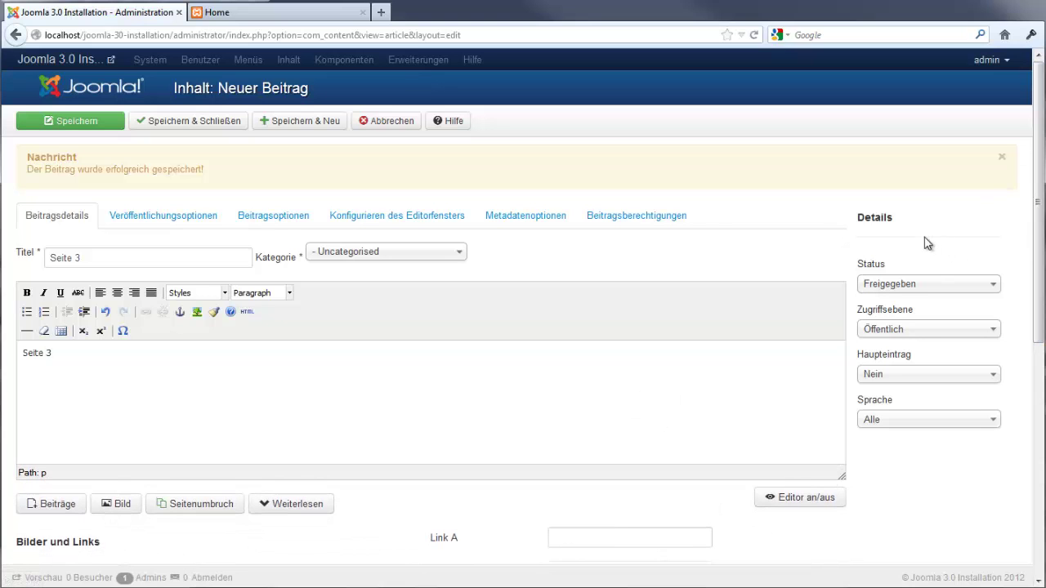
left_click_drag(1039, 175, 1039, 240)
scroll(529, 334, "down", 5)
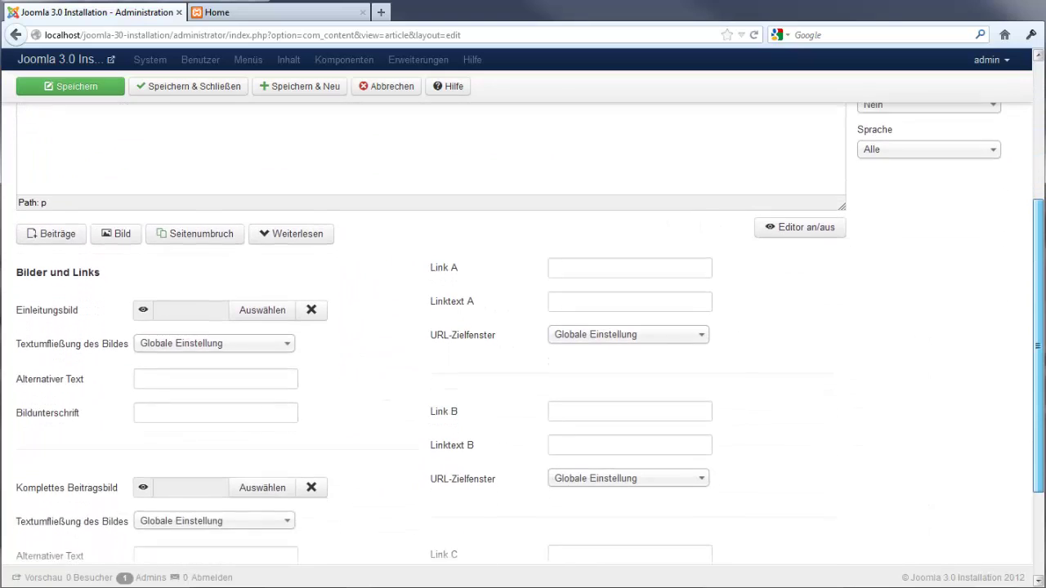
scroll(529, 327, "down", 1)
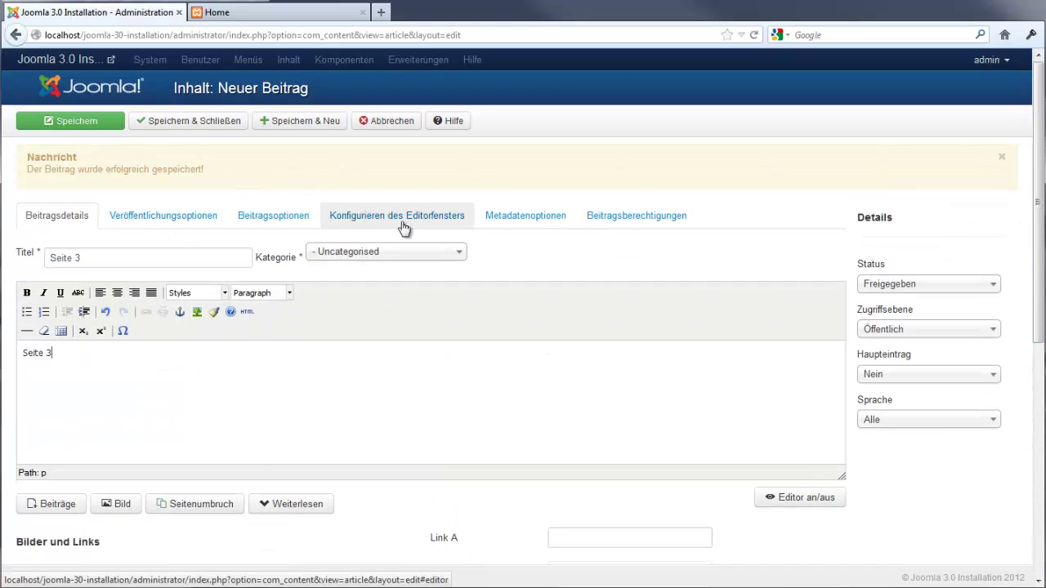
Review the Seite 3 publishing, article and metadata option tabs, then save and close it
left_click(174, 225)
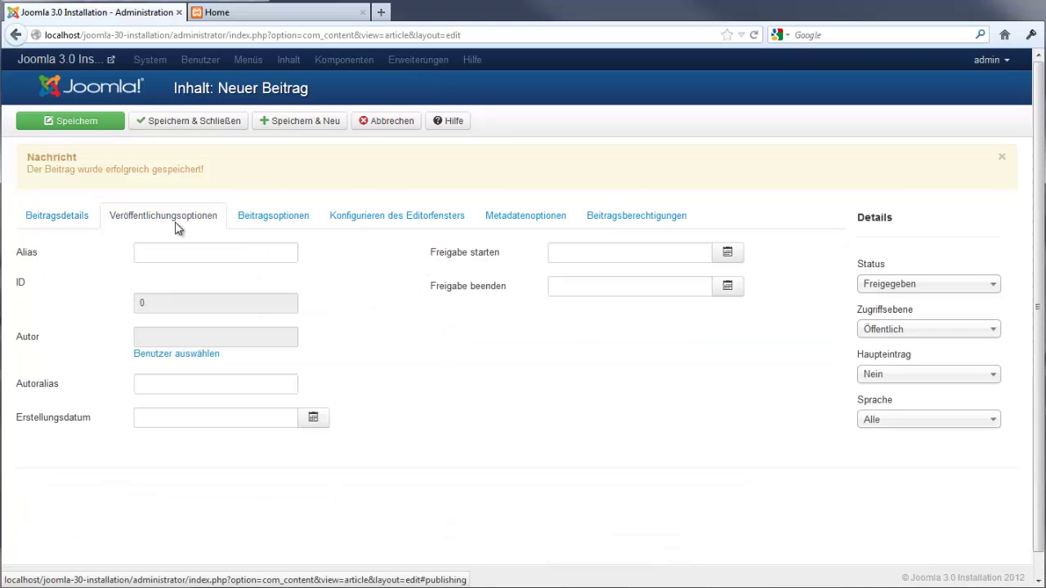
left_click(278, 218)
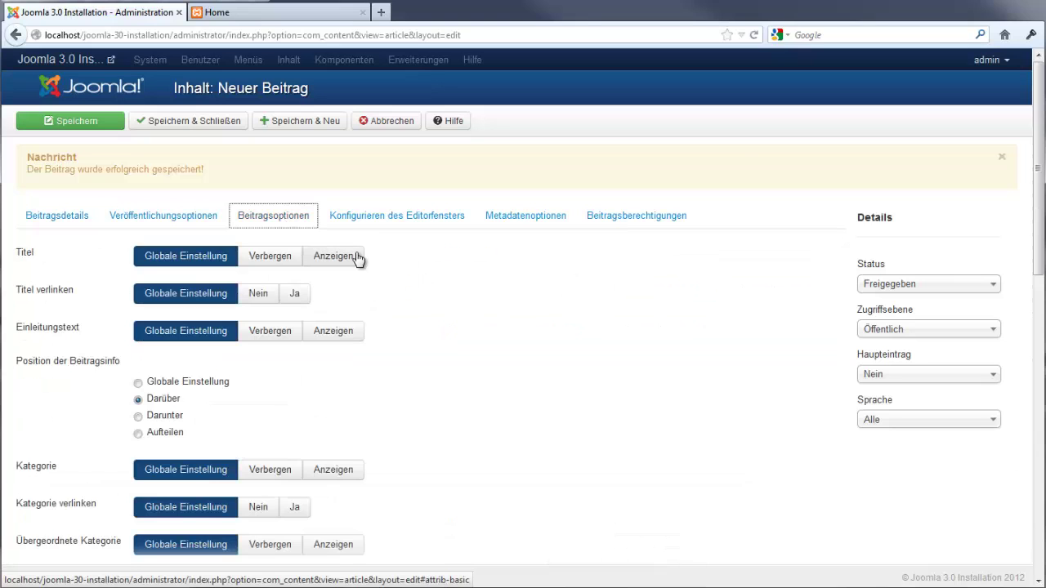
left_click(391, 223)
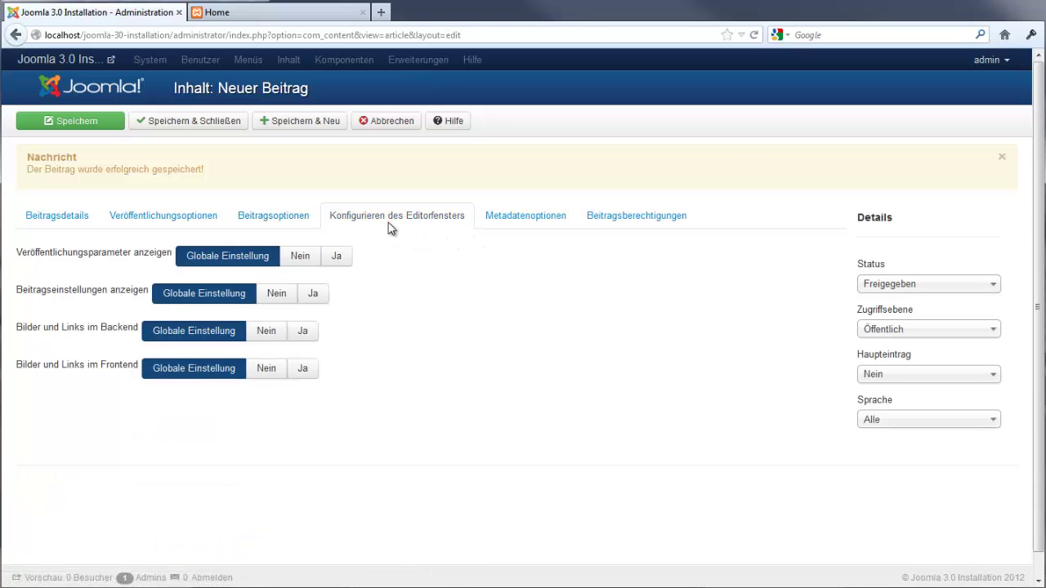
left_click(451, 221)
left_click(544, 223)
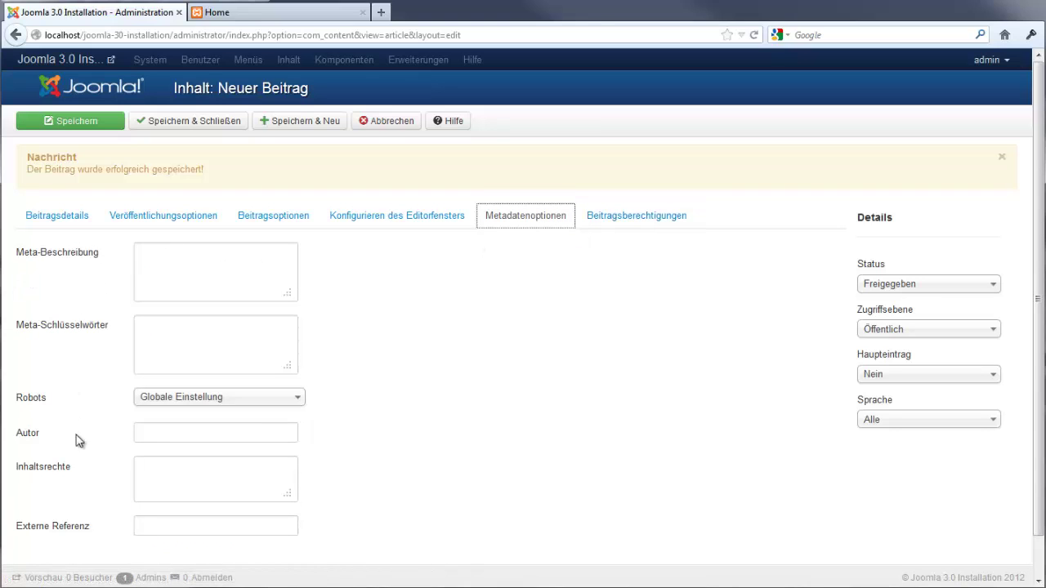
left_click(71, 221)
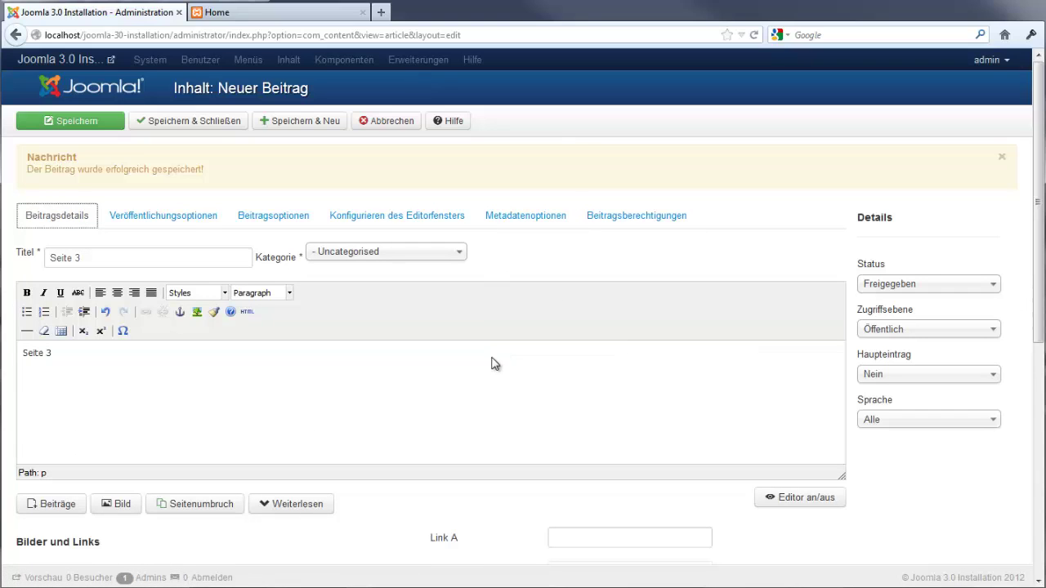
left_click(220, 124)
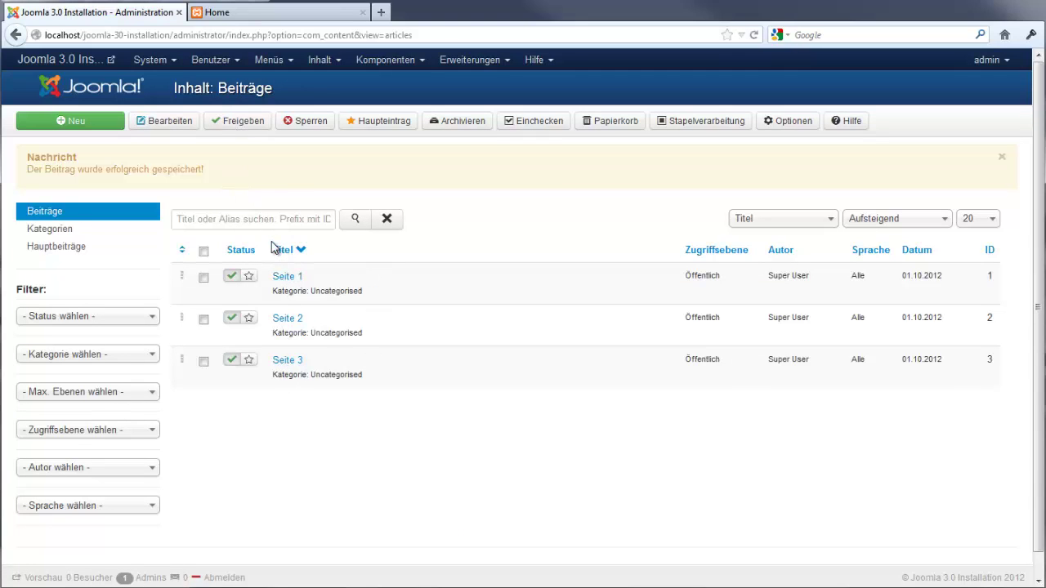
Start a new Main Menu item with the Single Article menu item type
left_click(269, 61)
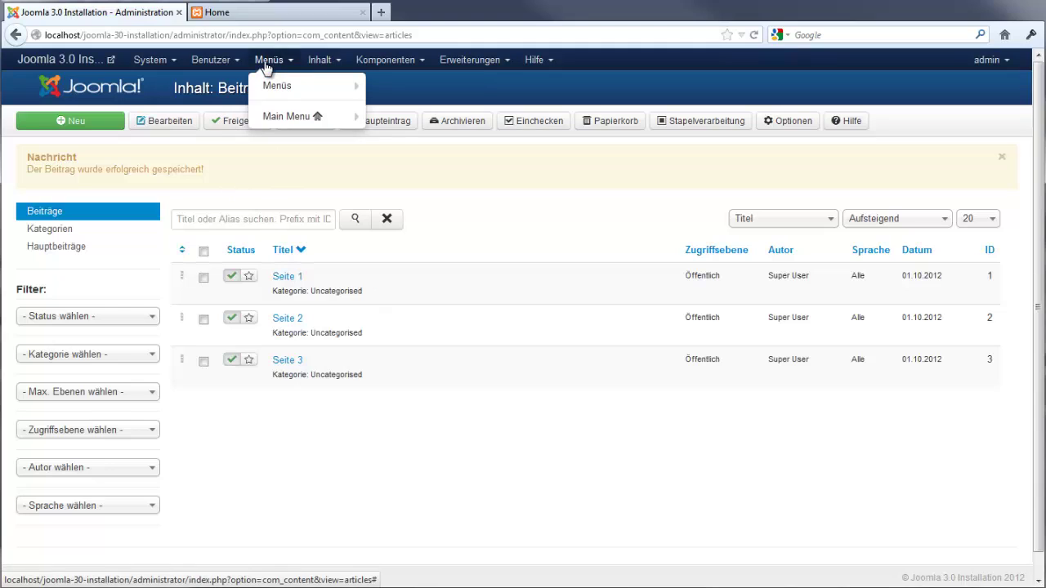
mouse_move(276, 117)
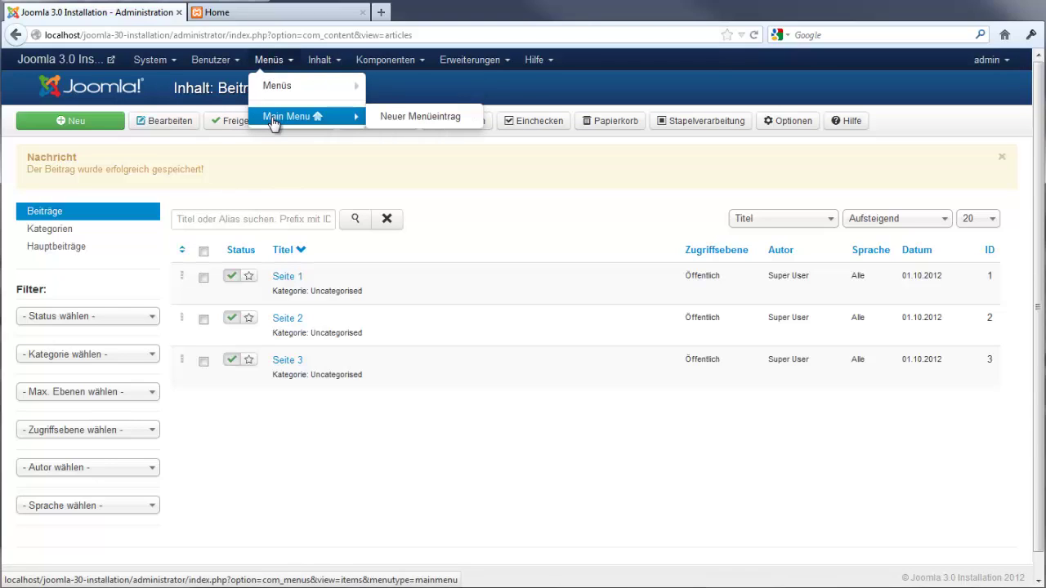
left_click(409, 119)
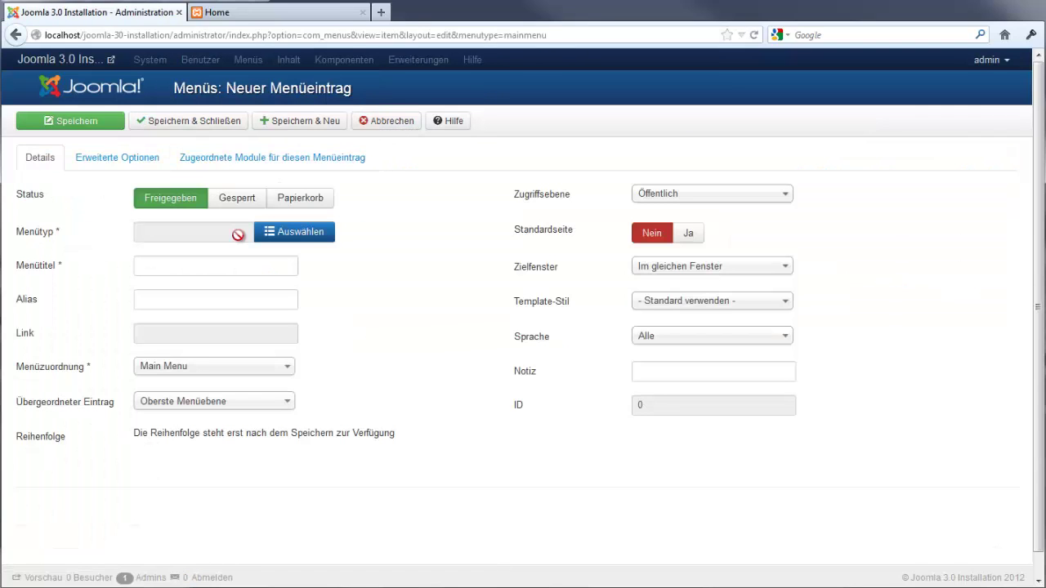
left_click(304, 232)
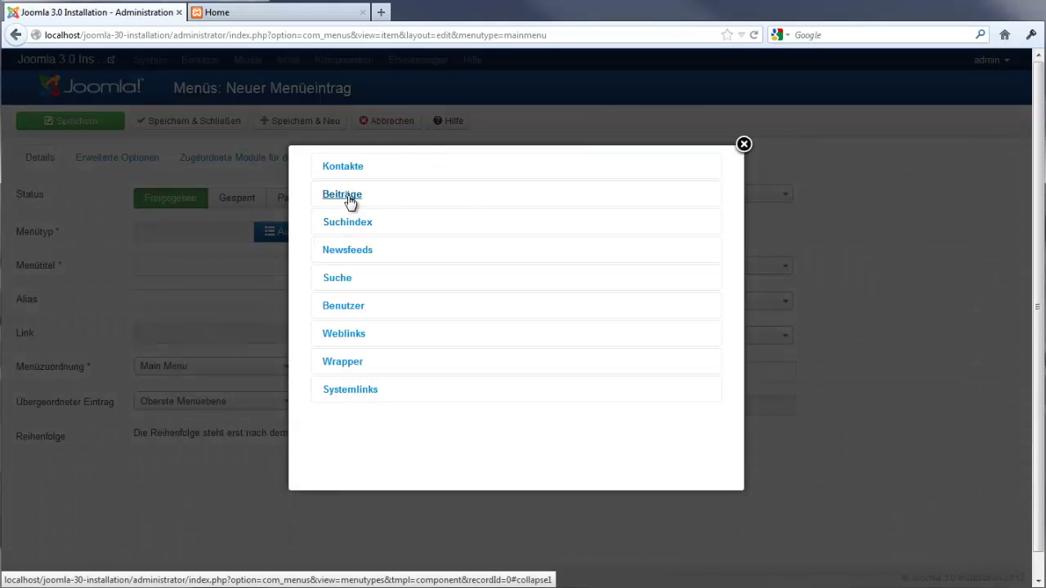
left_click(743, 145)
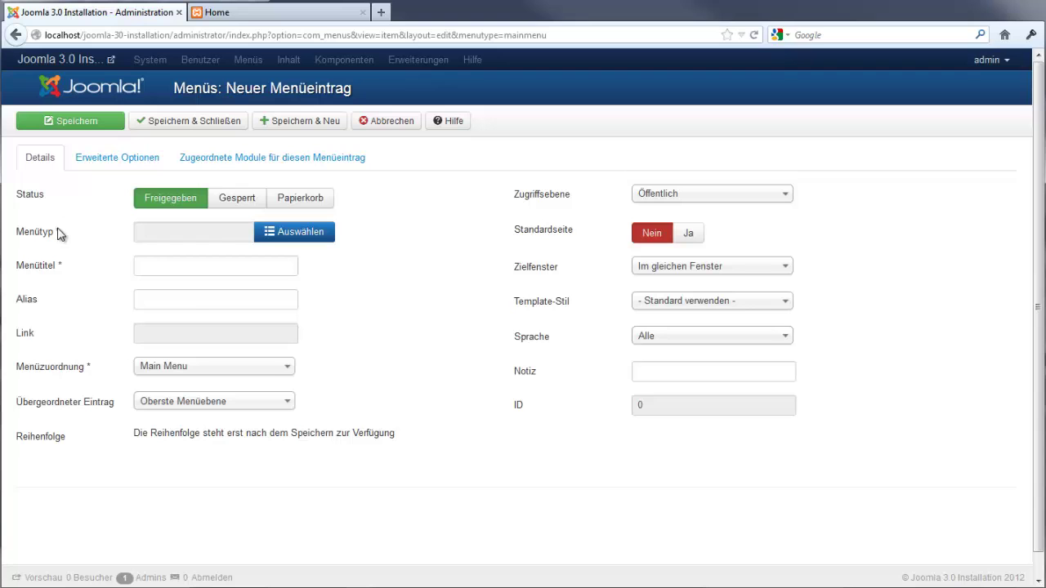
left_click(272, 237)
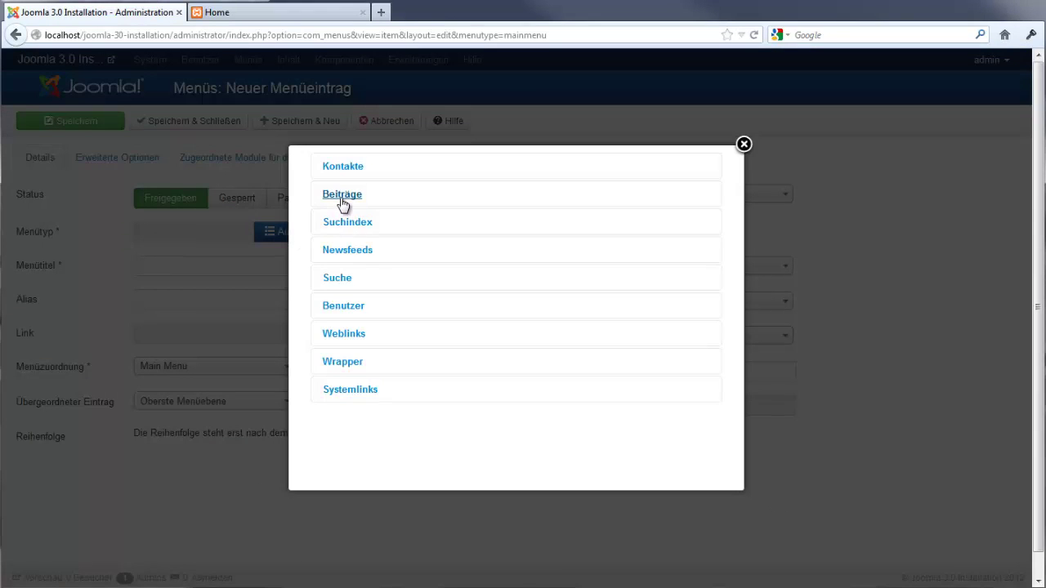
left_click(341, 198)
left_click(357, 254)
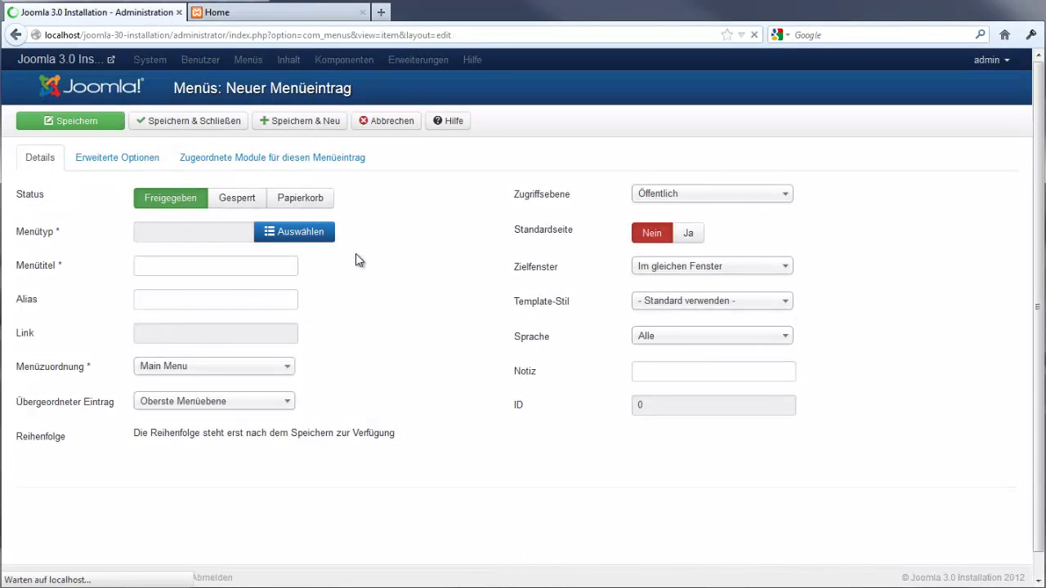
Link the item to article Seite 1, title it 'Seite 1', and save-and-new
left_click(307, 270)
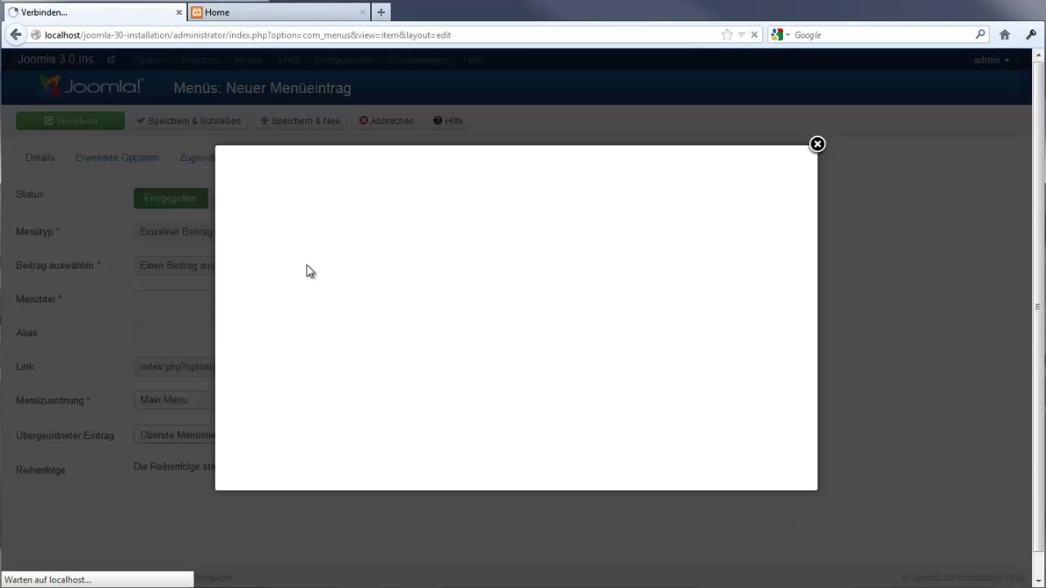
left_click(241, 270)
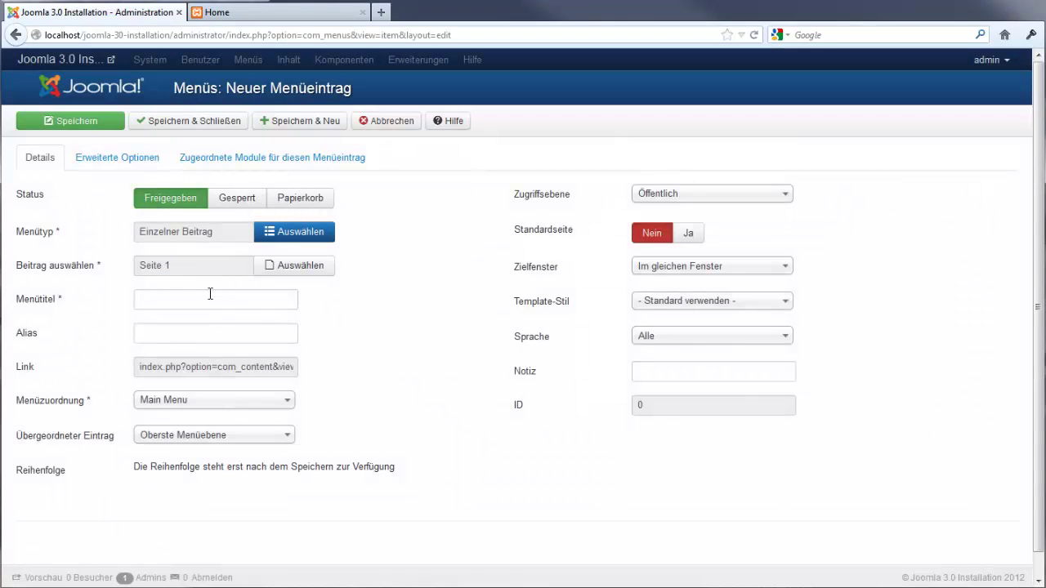
left_click(210, 294)
type("Seite")
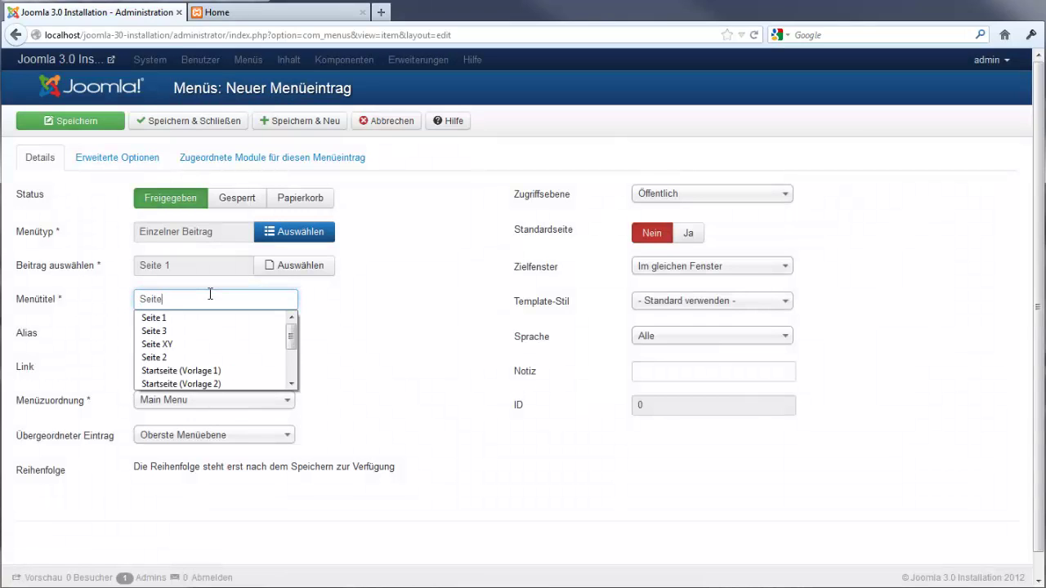
type(" 1")
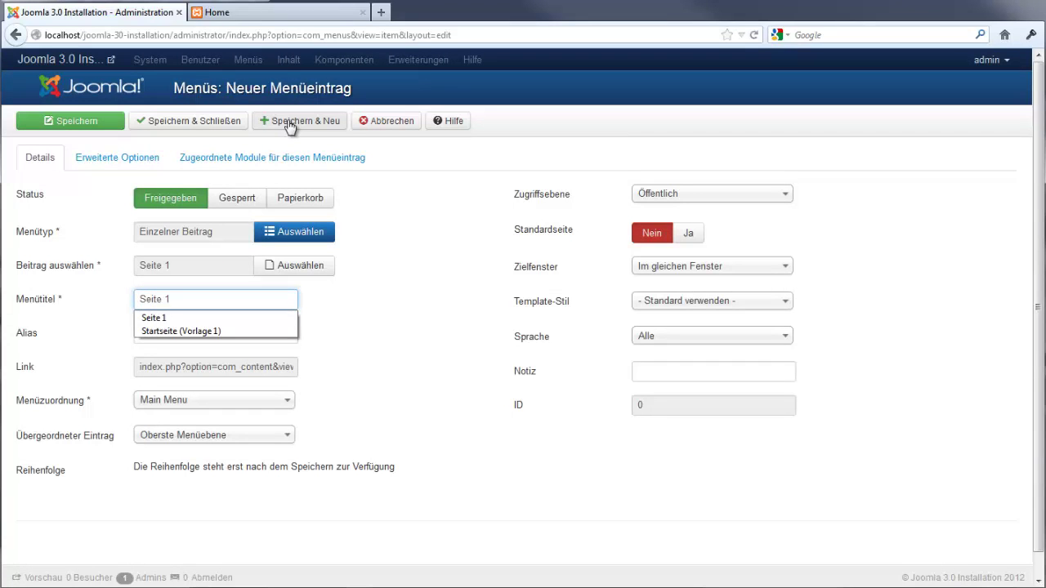
left_click(289, 123)
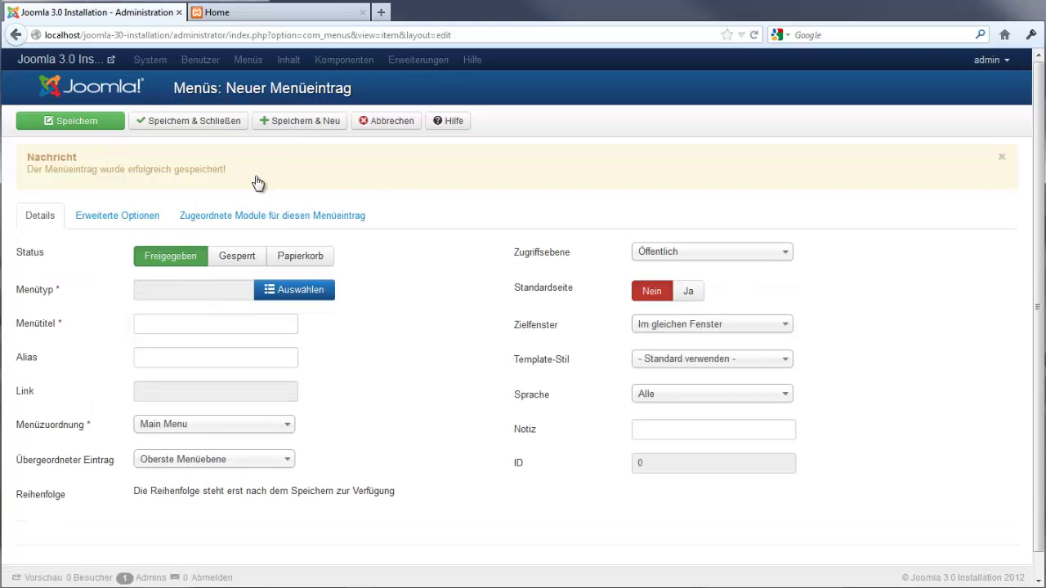
Create a Single Article item 'Seite 2' linked to article Seite 2, saving and starting another
left_click(281, 290)
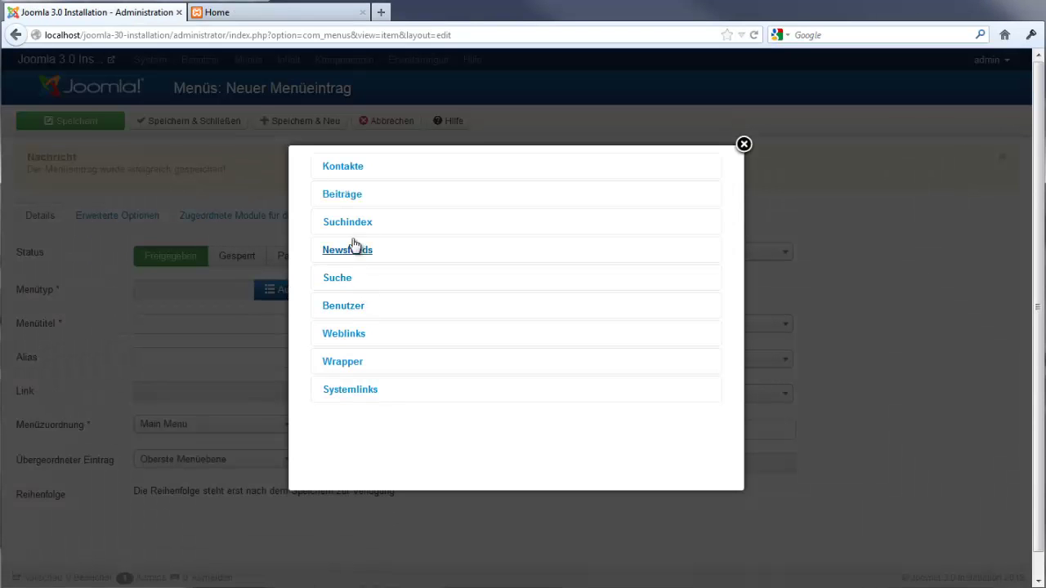
left_click(349, 202)
left_click(379, 251)
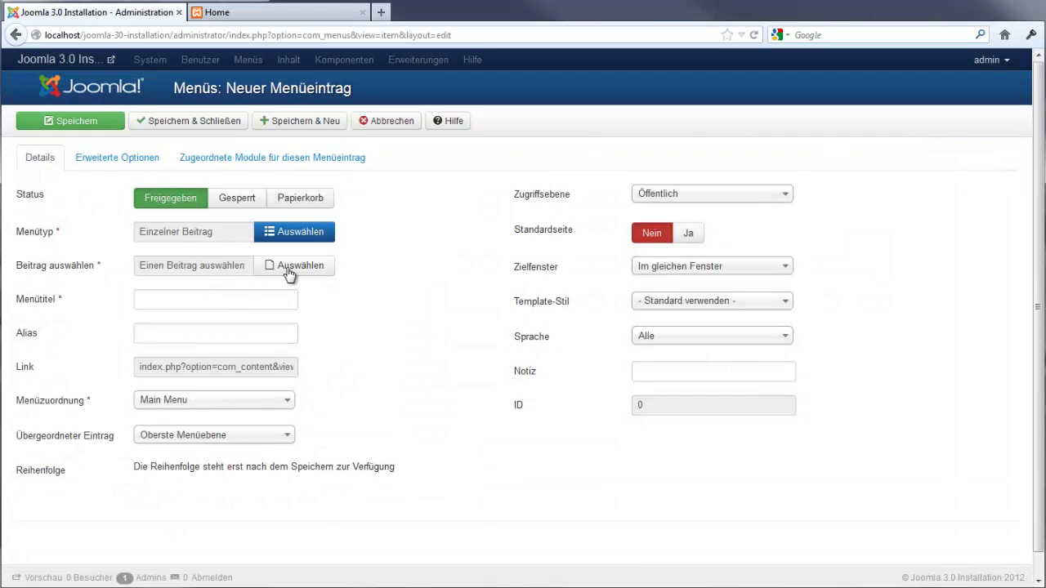
left_click(289, 273)
left_click(242, 289)
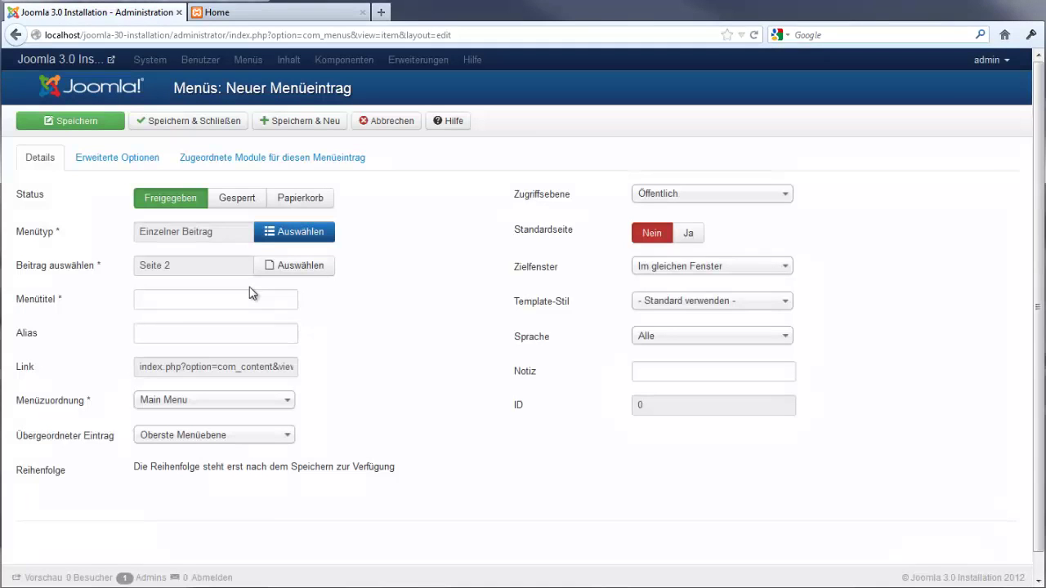
left_click(212, 300)
type("Seite 2")
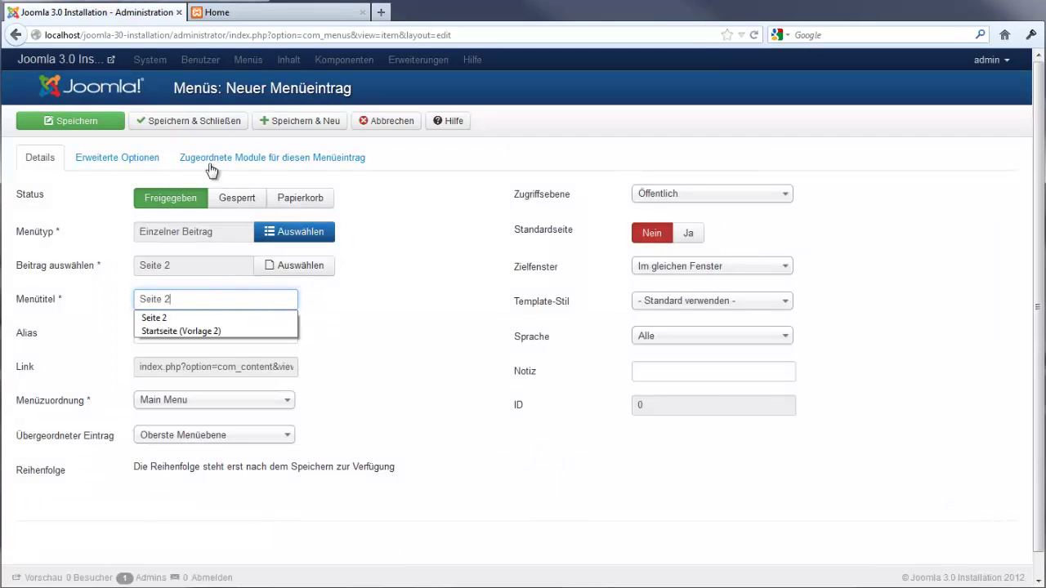
left_click(280, 127)
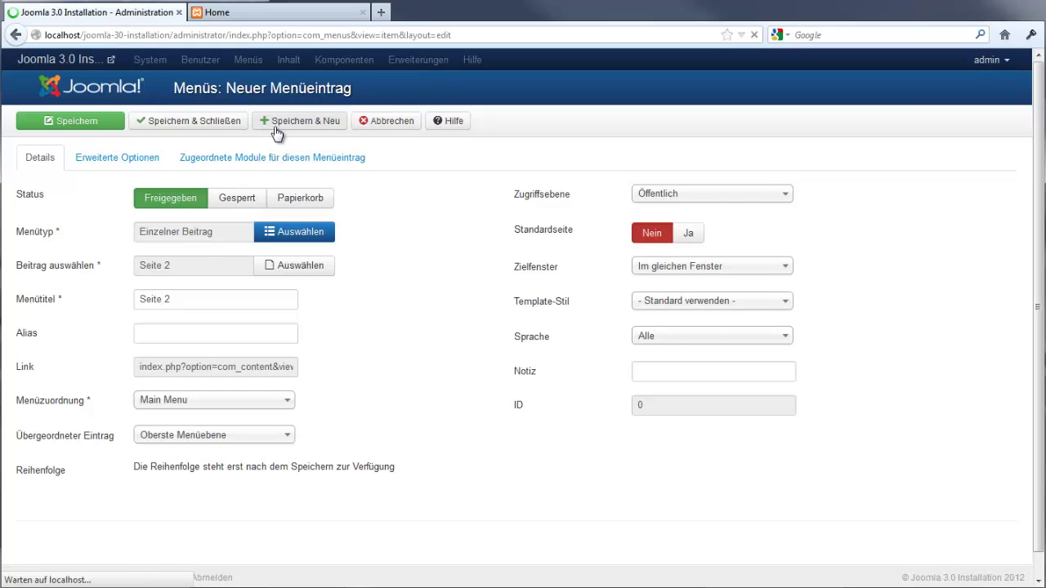
Create a Single Article item 'Seite 3' linked to article Seite 3, then save and close
left_click(277, 291)
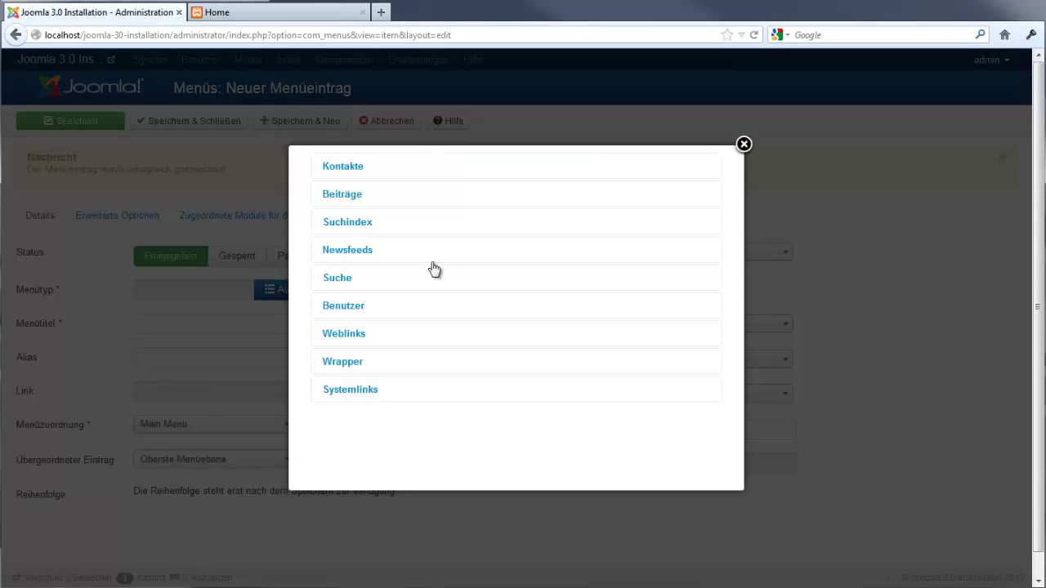
left_click(348, 203)
left_click(387, 265)
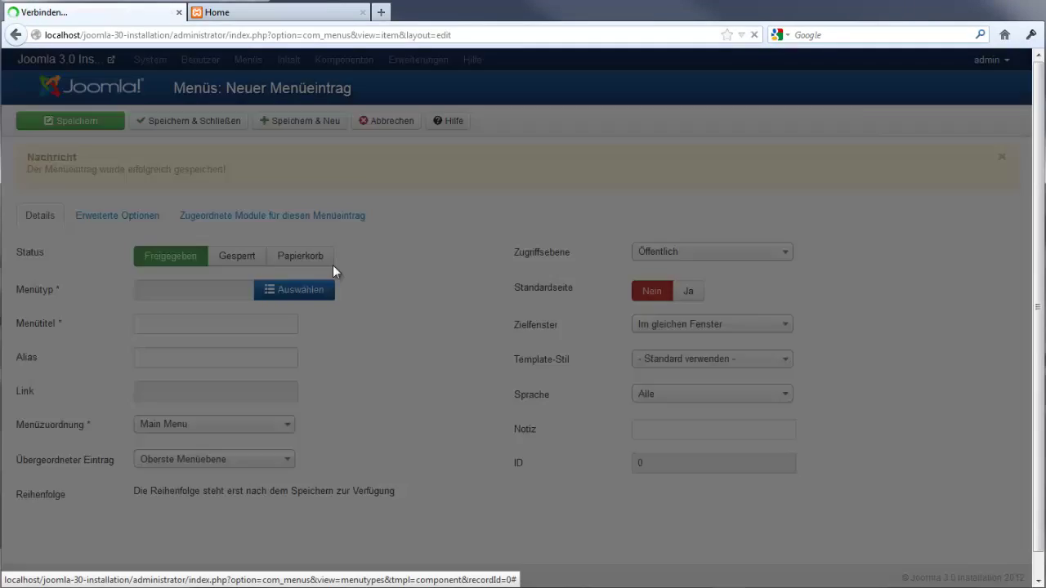
left_click(288, 276)
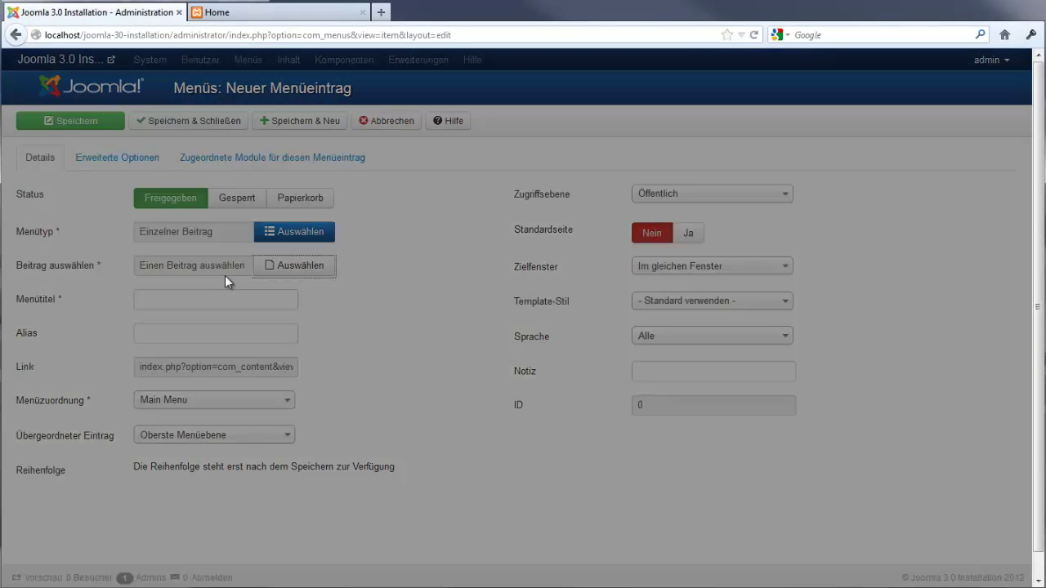
left_click(229, 306)
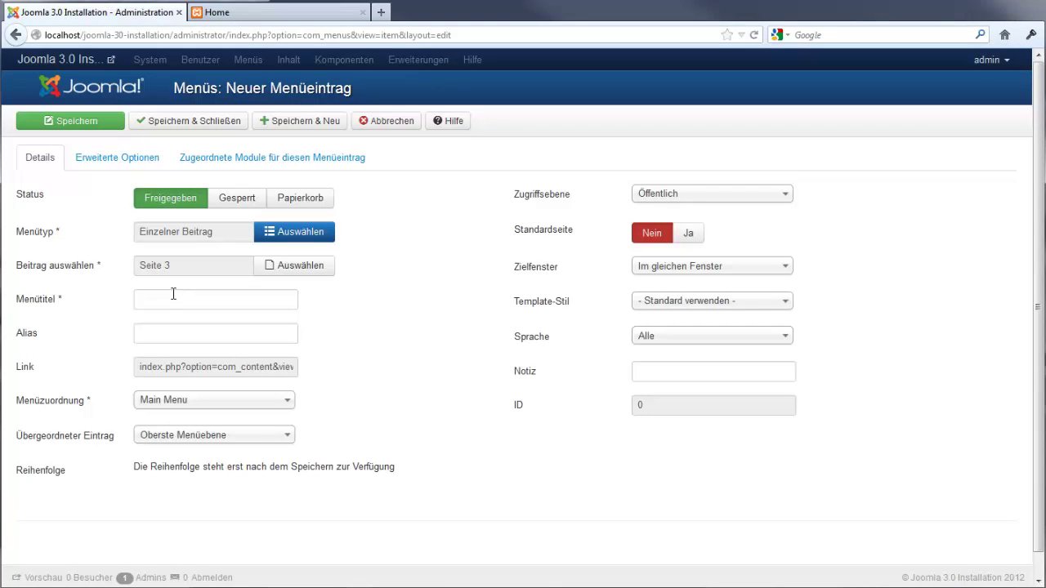
left_click(173, 294)
type("Seite 3")
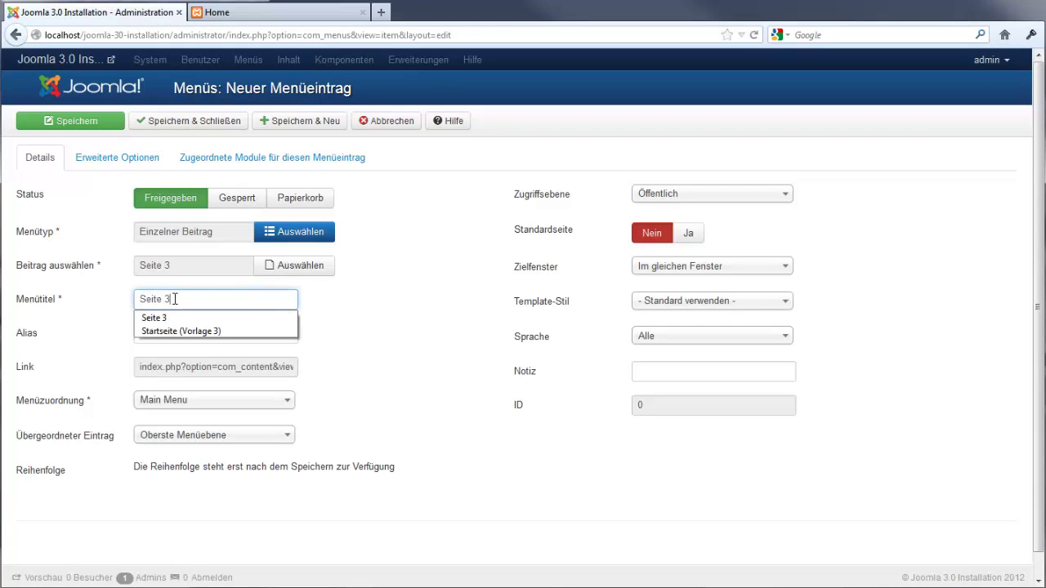
left_click(194, 122)
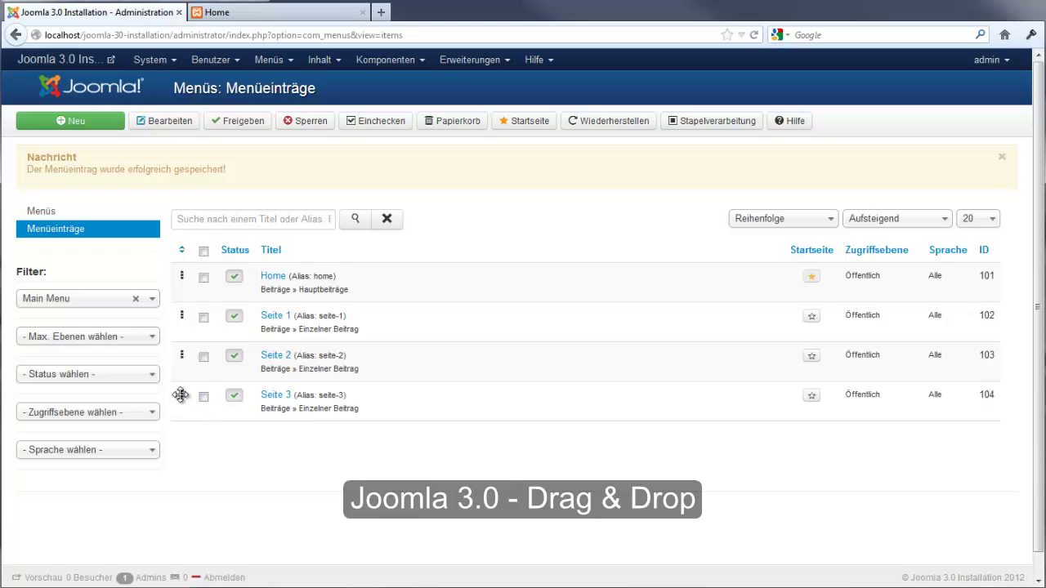
Drag Seite 3 above the other Main Menu items, then switch to the frontend tab
left_click_drag(181, 396, 173, 269)
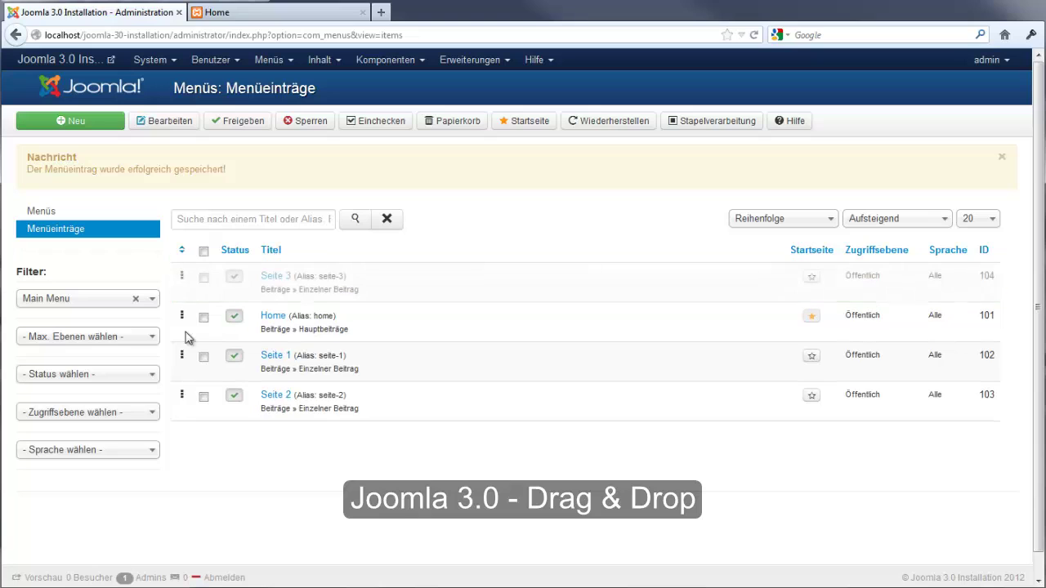
left_click(217, 13)
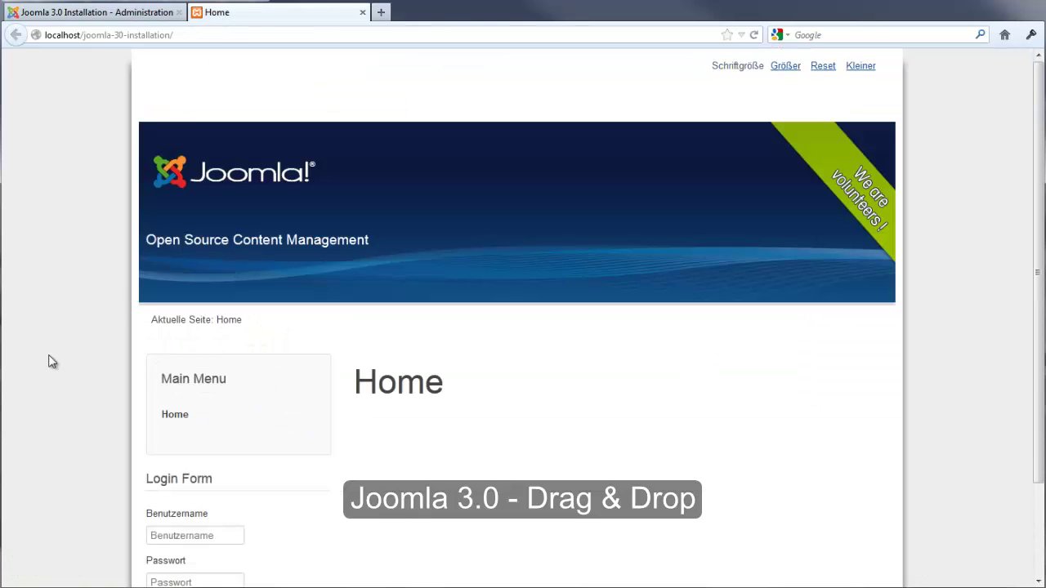
Reload the frontend to show Seite 3 first in the menu, comparing it with the backend
key("F5")
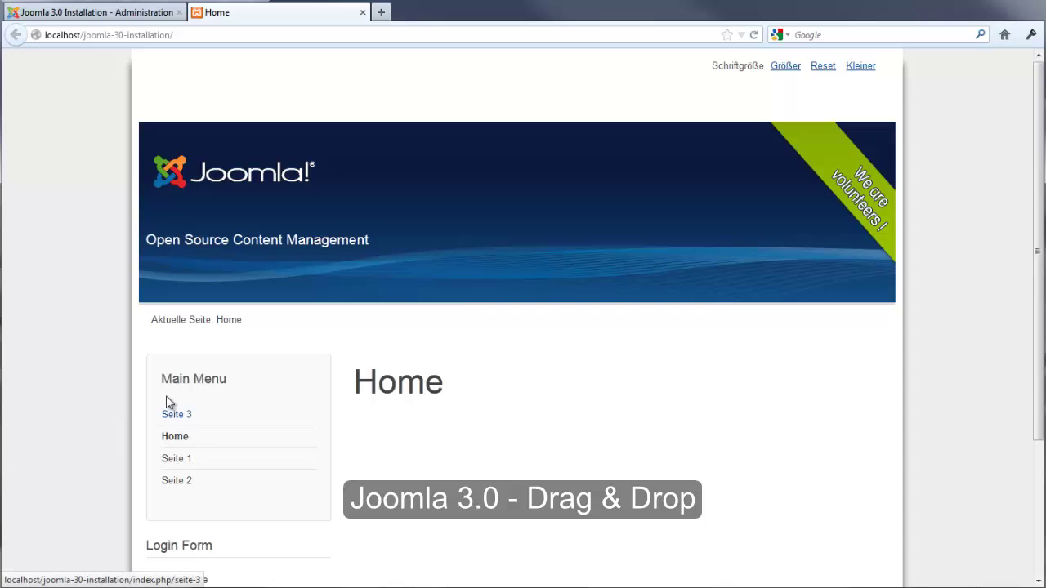
left_click(76, 14)
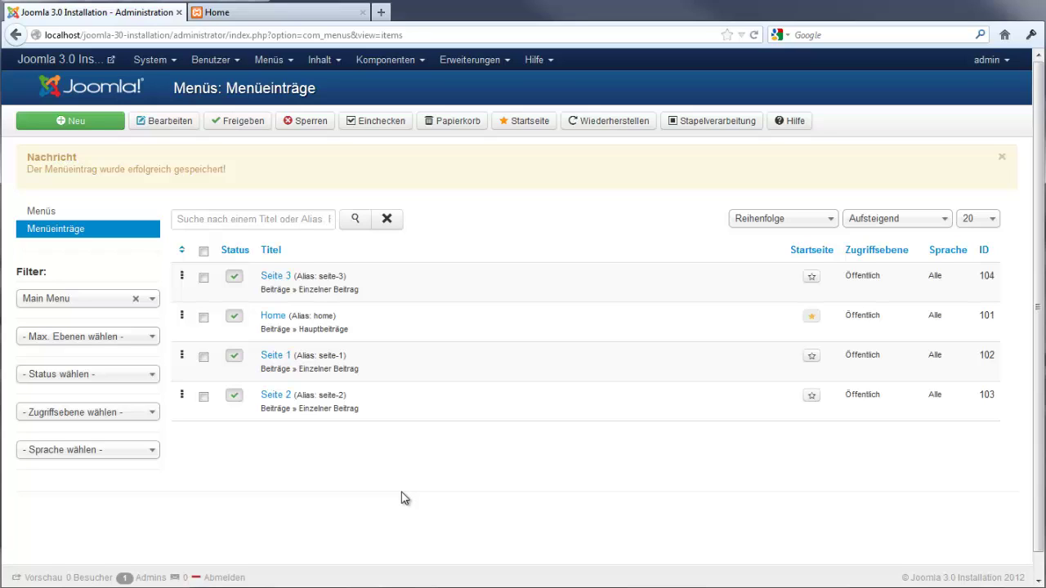
left_click(276, 18)
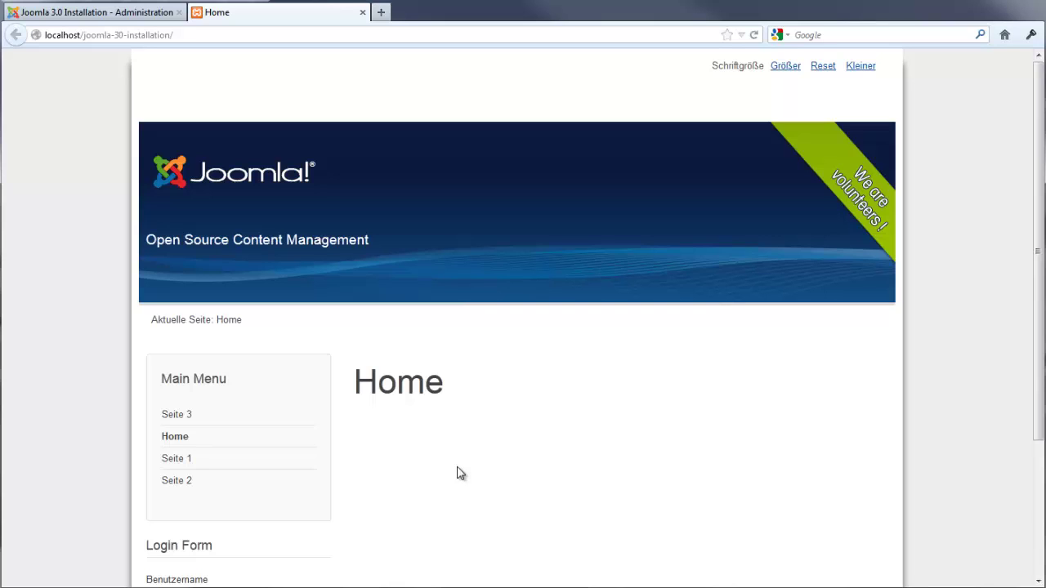
left_click(90, 18)
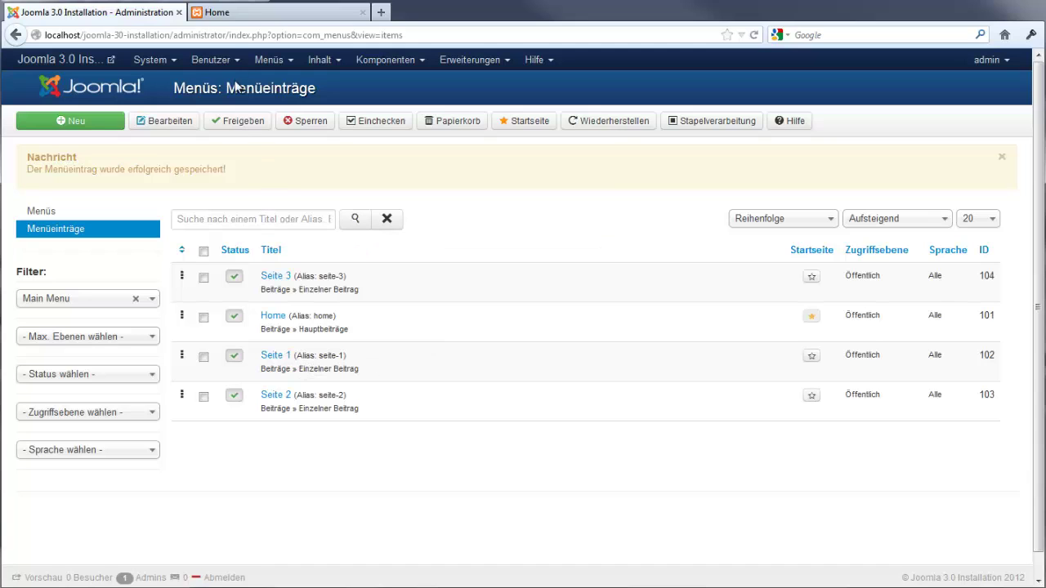
left_click(227, 16)
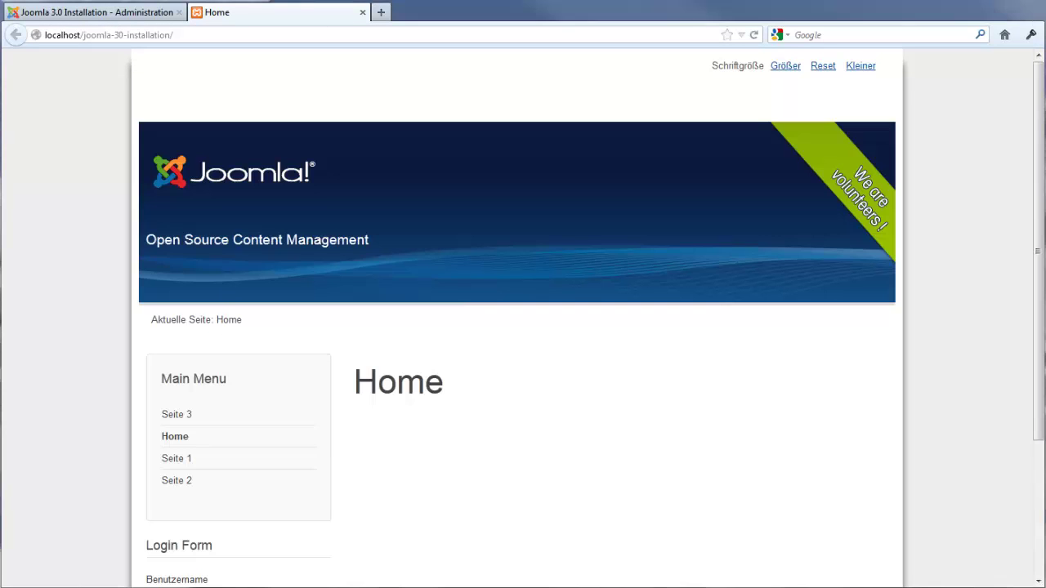
left_click(156, 13)
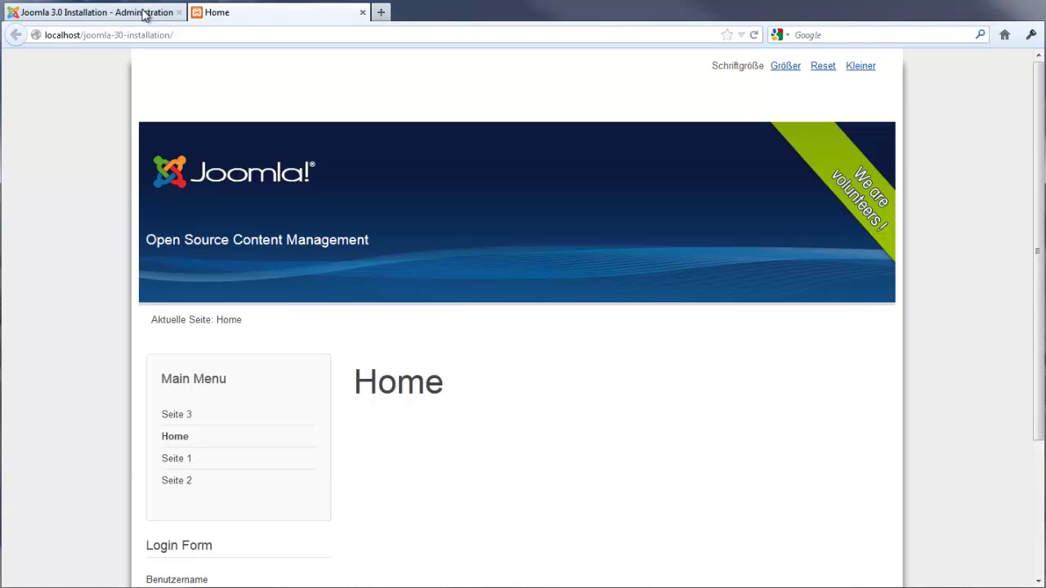
left_click(492, 65)
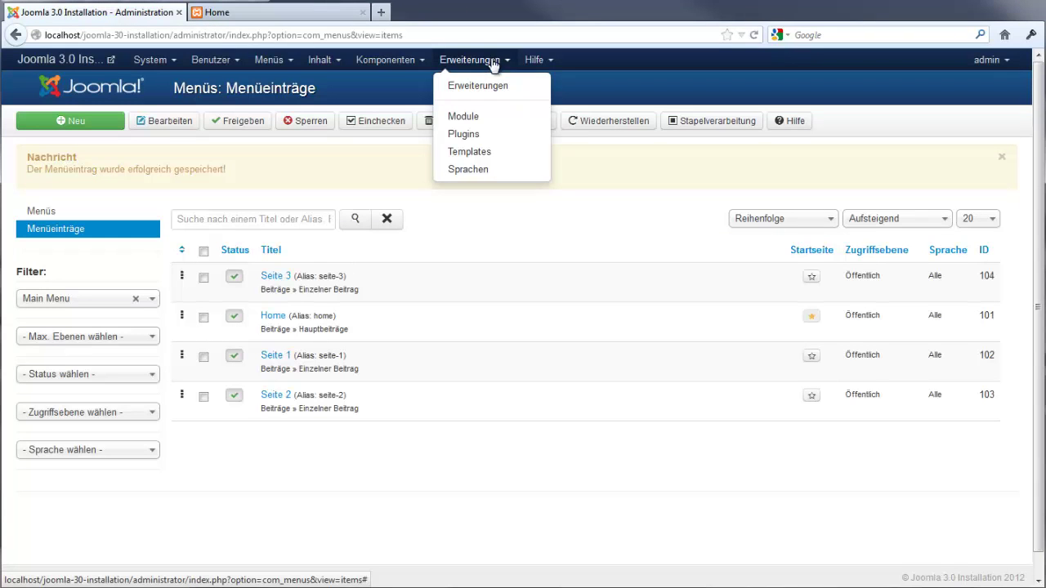
Open the Main Menu module from Extensions > Modules, then check the frontend page
left_click(476, 121)
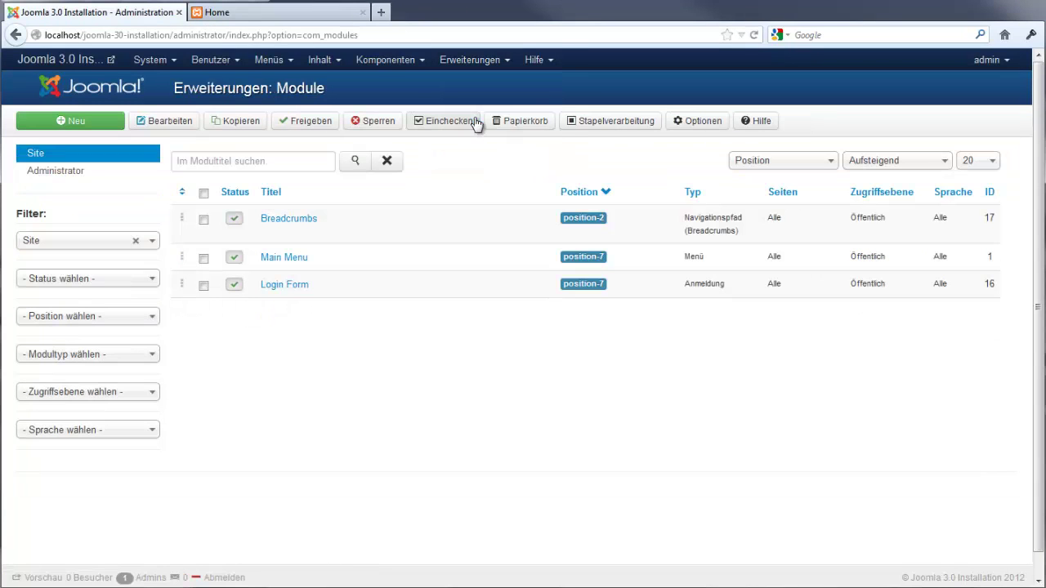
left_click(281, 260)
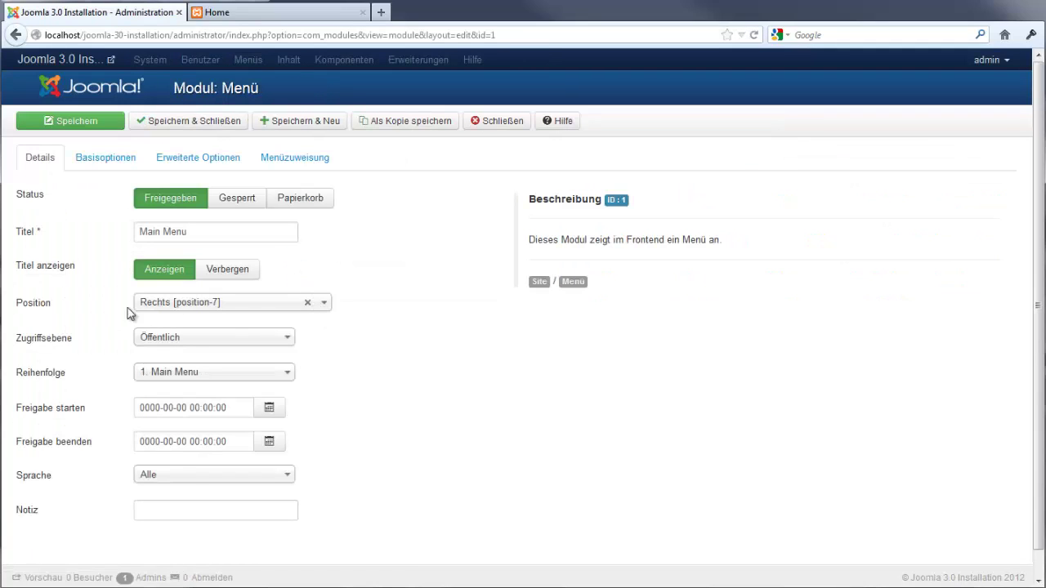
mouse_move(33, 307)
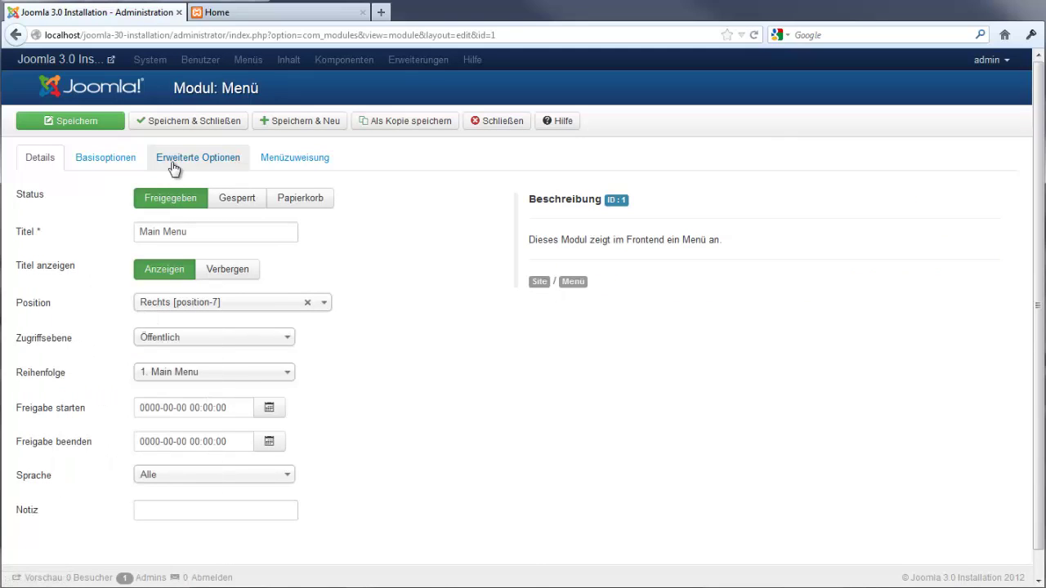
left_click(224, 13)
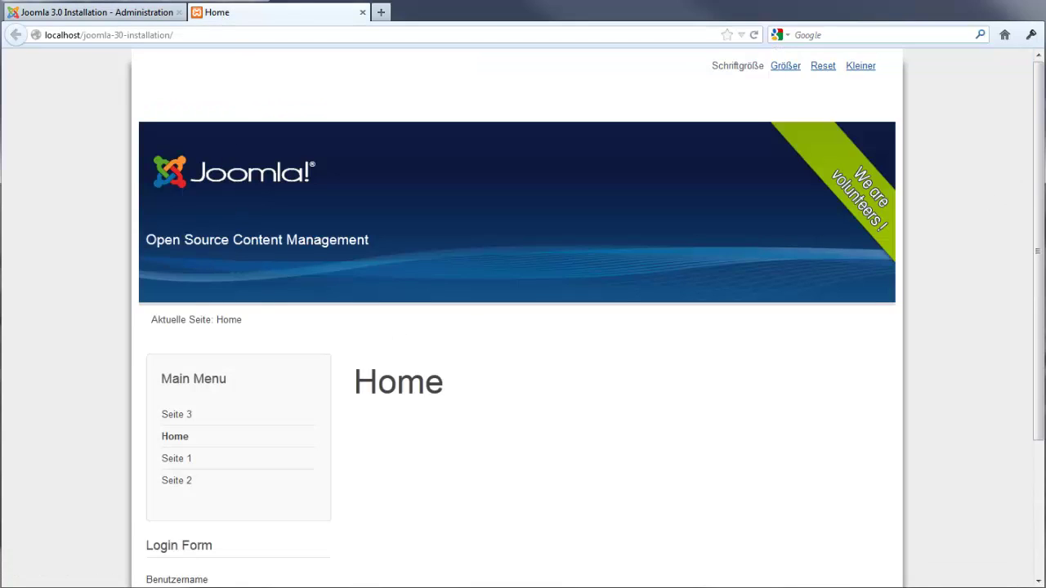
scroll(828, 270, "down", 1)
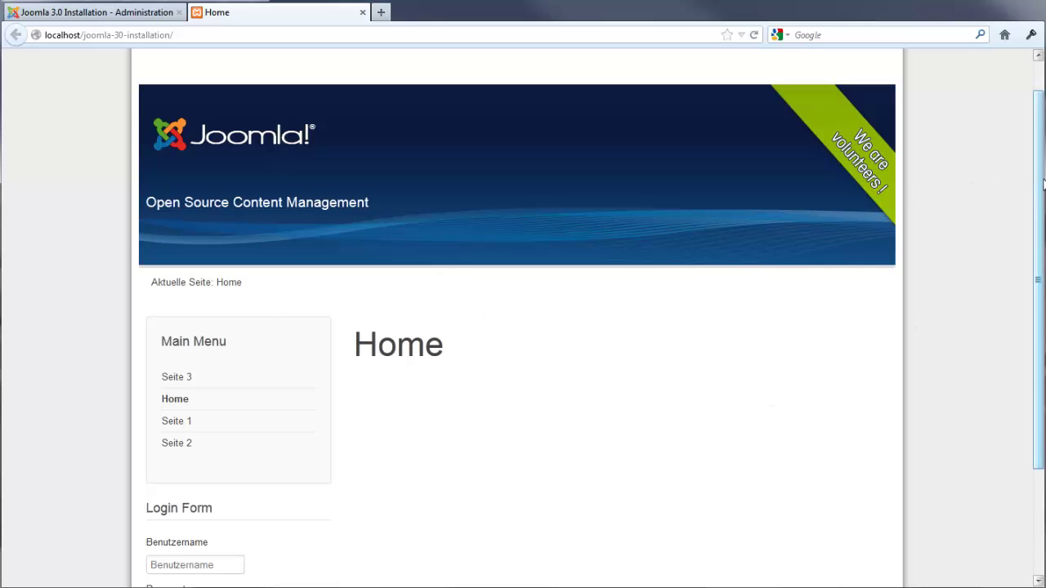
Browse the Main Menu module's position list, leaving it at Rechts [position-7]
left_click(140, 14)
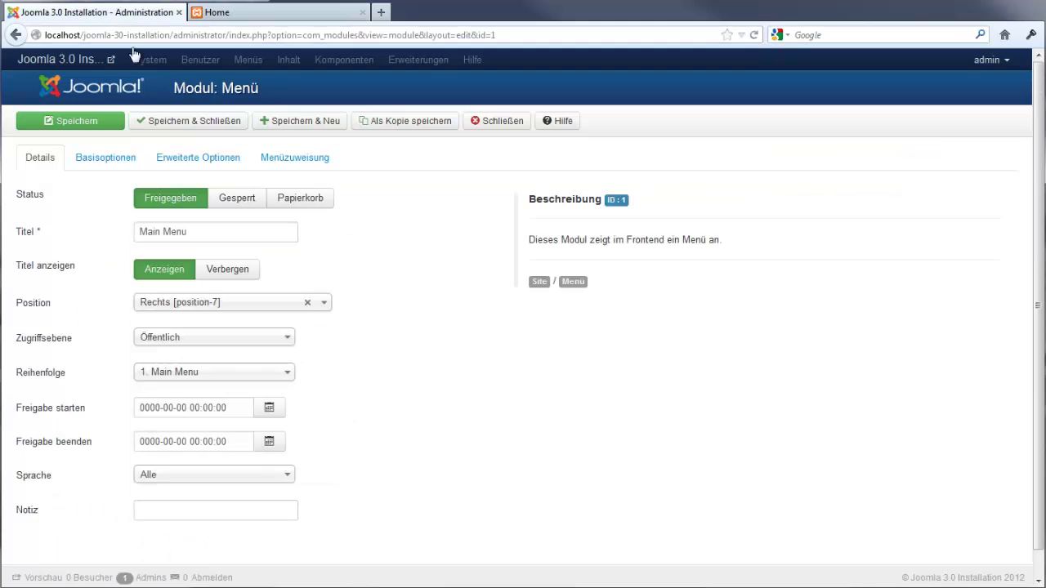
left_click(325, 303)
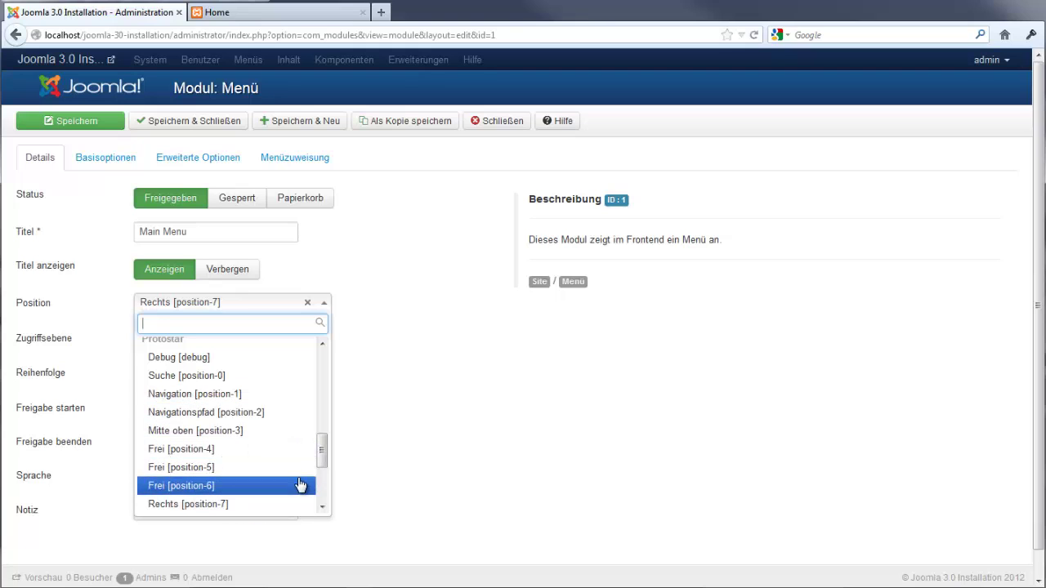
scroll(323, 455, "up", 1)
left_click_drag(322, 455, 325, 369)
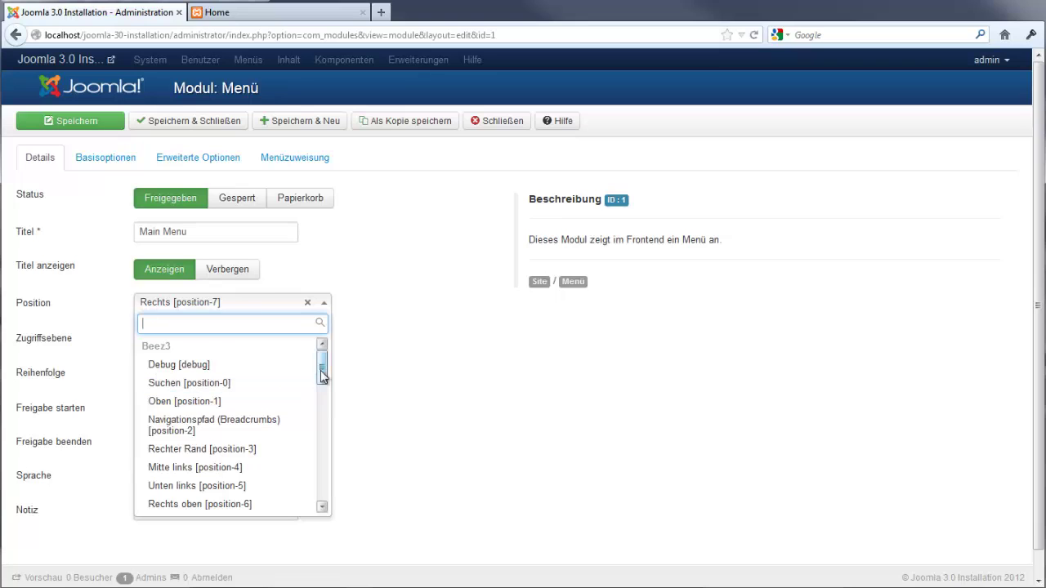
left_click_drag(320, 364, 322, 384)
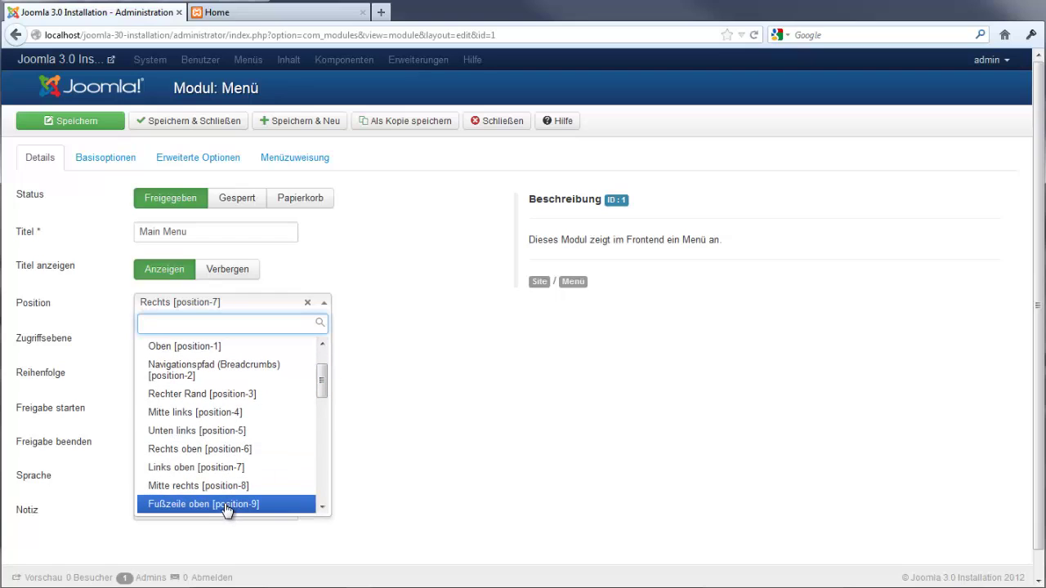
left_click_drag(322, 397, 328, 360)
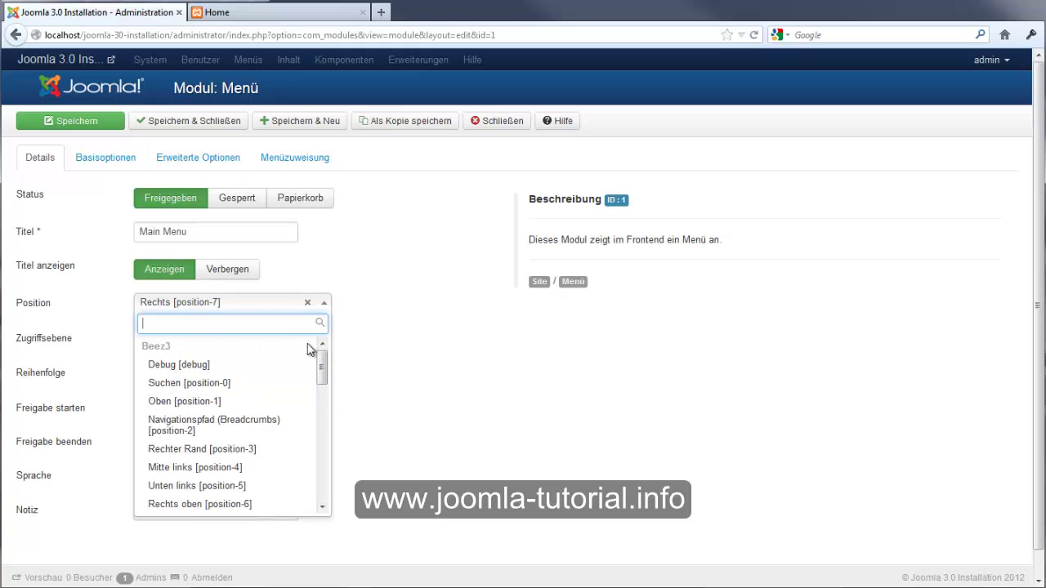
left_click(381, 369)
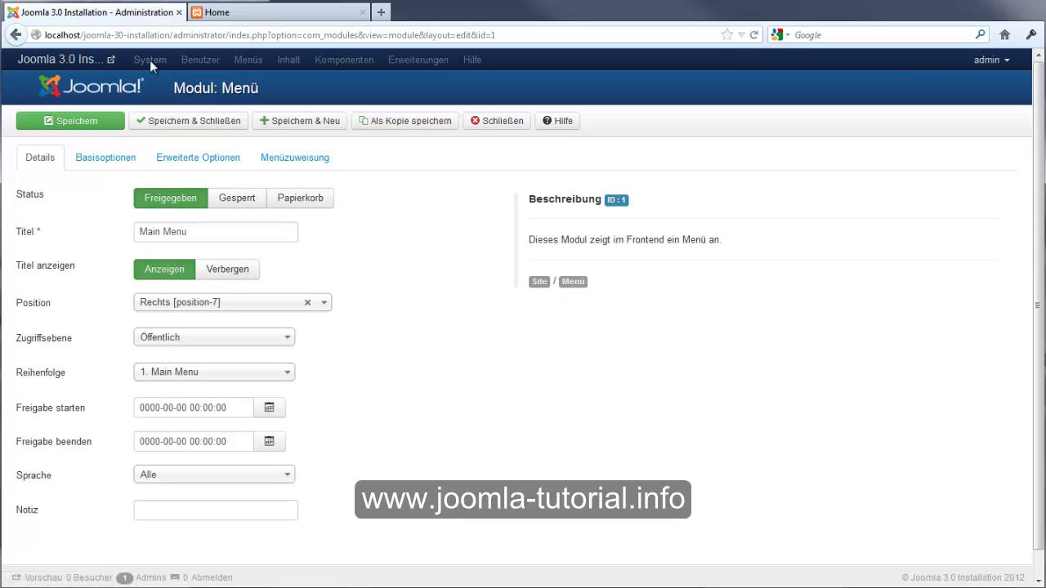
Close the Main Menu module editor unsaved, returning to Extensions: Modules
left_click(509, 126)
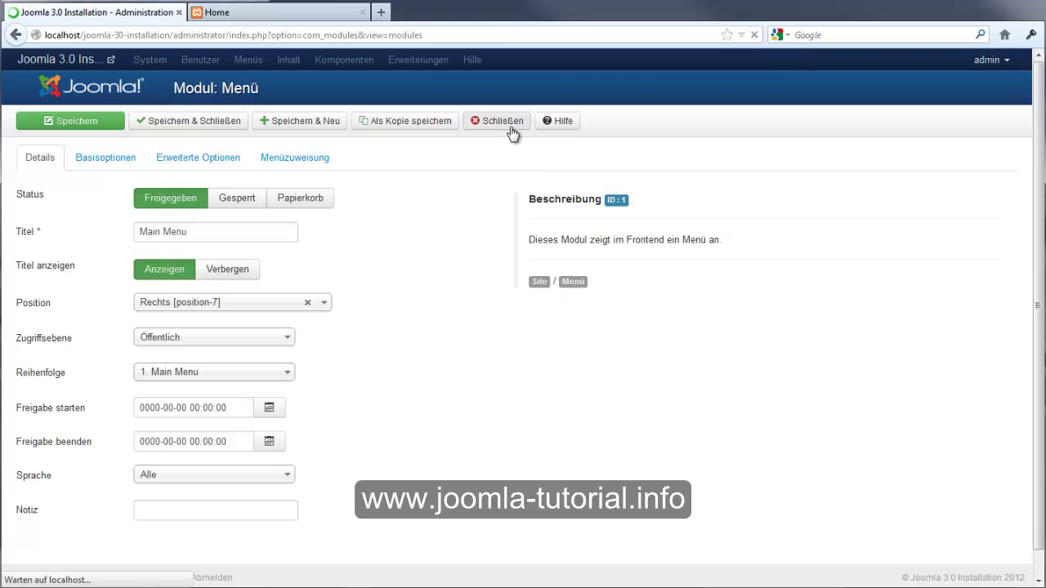